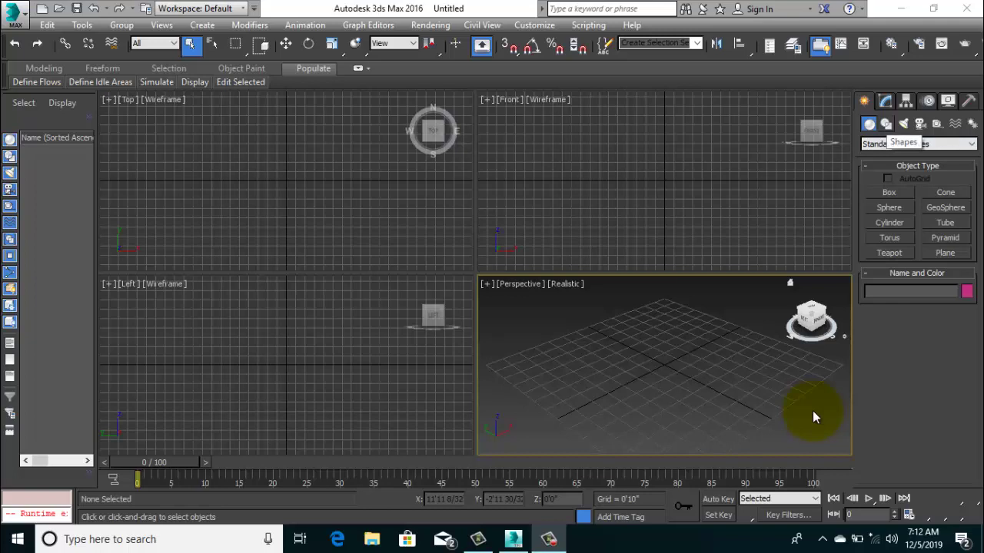
Step: Draw Line001 with a dragged Bezier second vertex and two more straight points on the grid
click(886, 124)
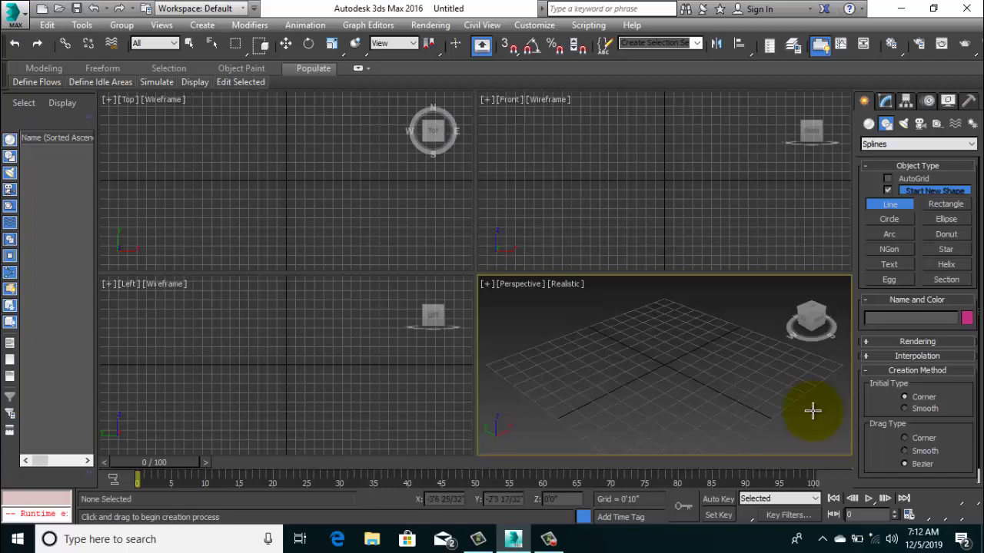
click(641, 419)
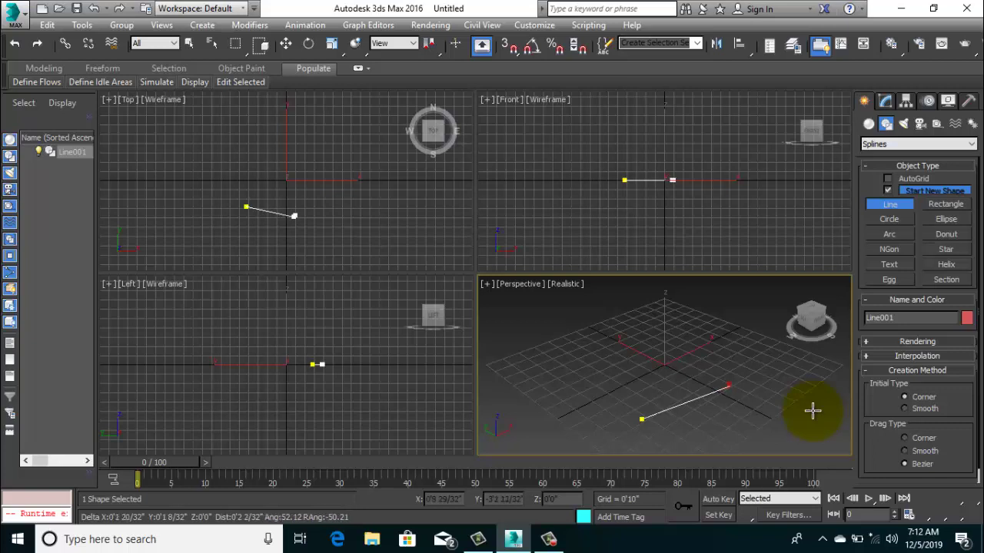
mouse_move(728, 387)
mouse_down()
mouse_move(725, 361)
mouse_move(744, 450)
mouse_move(718, 355)
mouse_up()
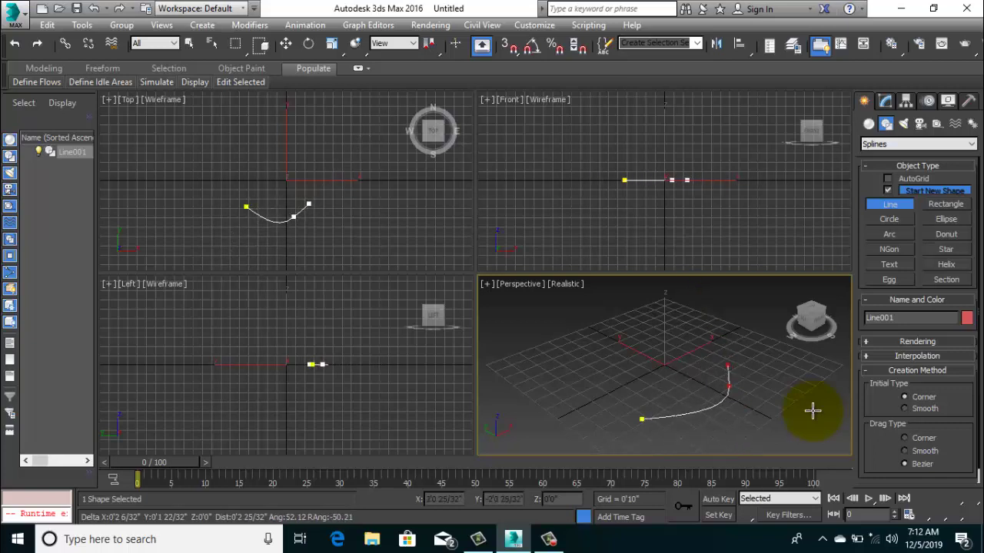
click(708, 336)
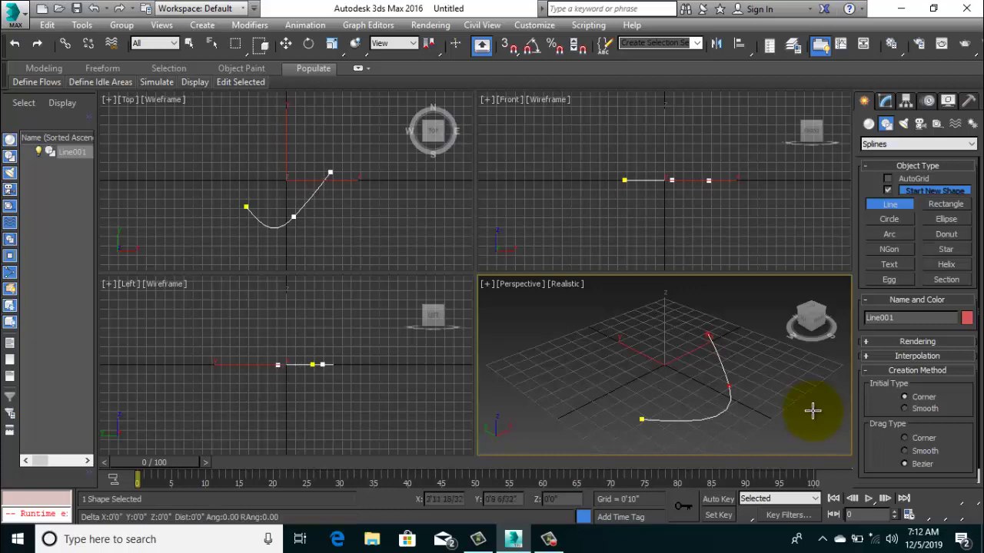
click(635, 353)
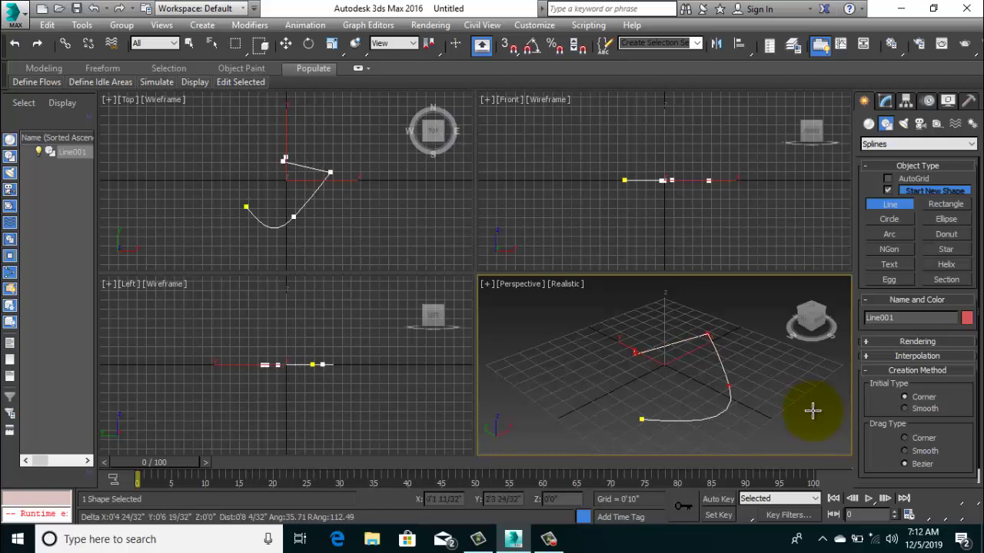
right_click(812, 411)
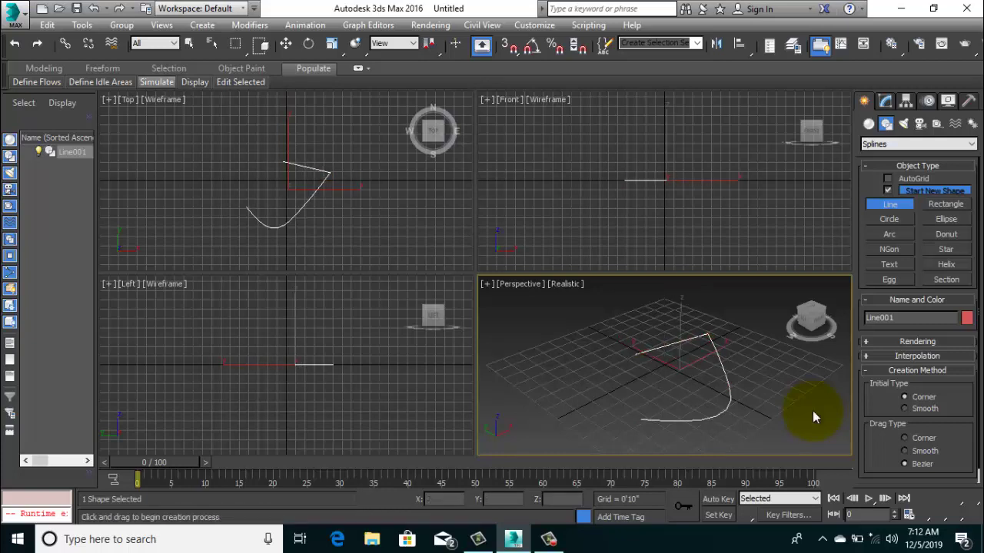
Step: Convert Line001 to an editable spline from the right-click menu
key(w)
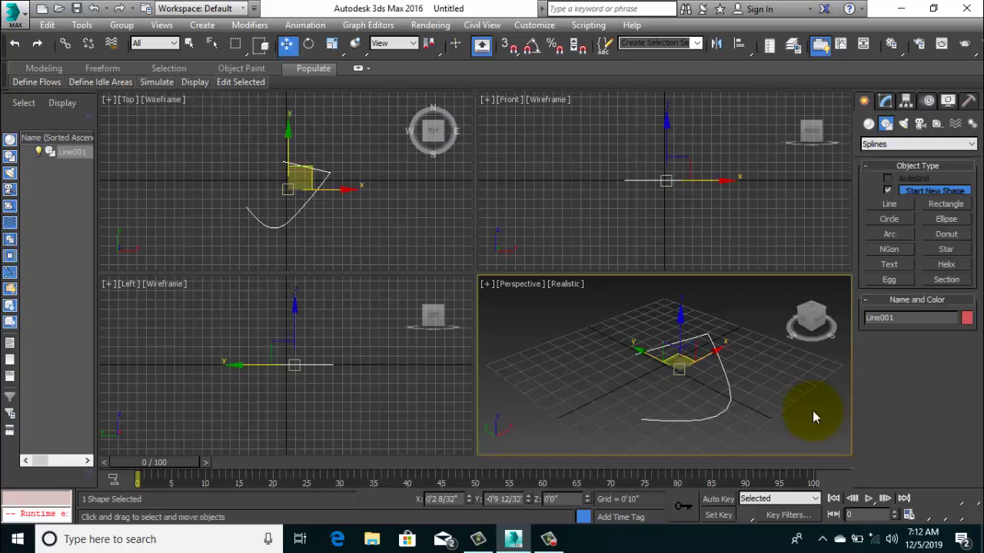
right_click(815, 417)
mouse_move(756, 502)
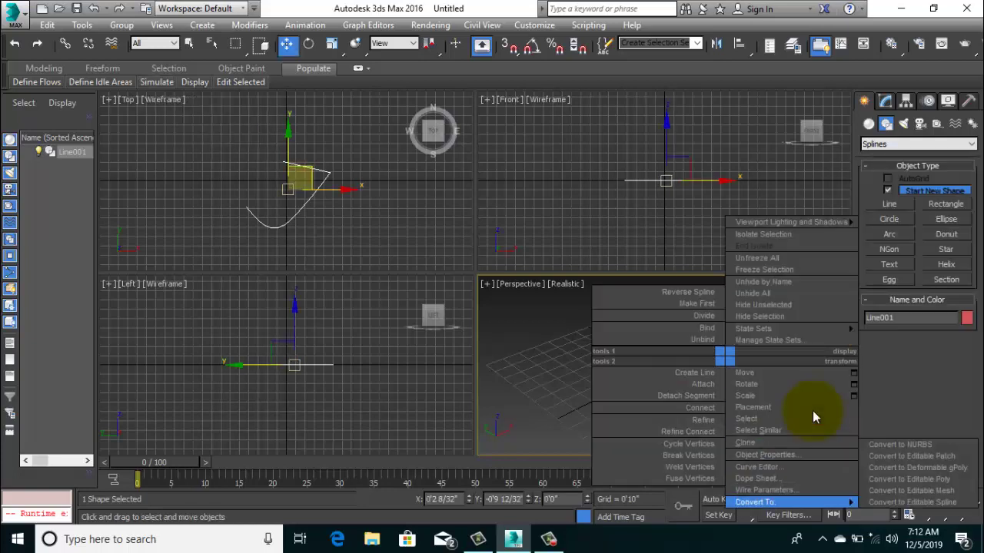
key(Up)
key(Up)
key(Up)
key(Up)
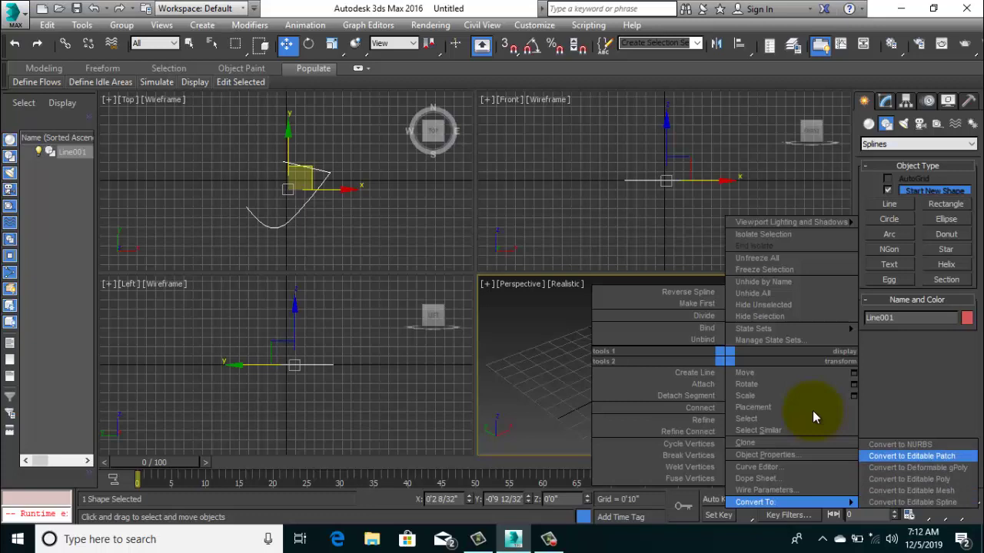
key(Down)
key(Down)
key(Down)
key(Down)
key(Return)
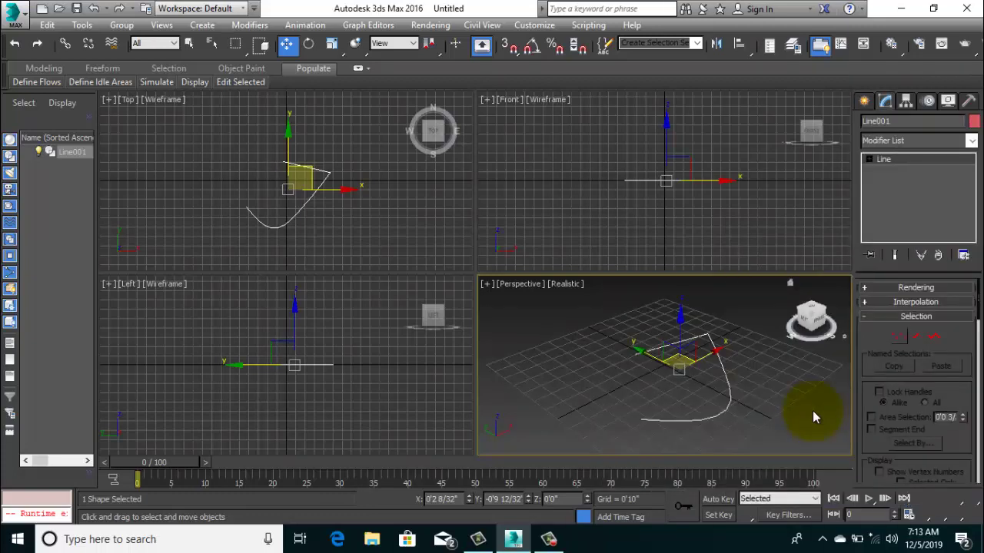
Step: In Vertex mode, select the curved vertex and drag its tangent handle to reshape the bend
key(1)
drag(695, 373, 742, 399)
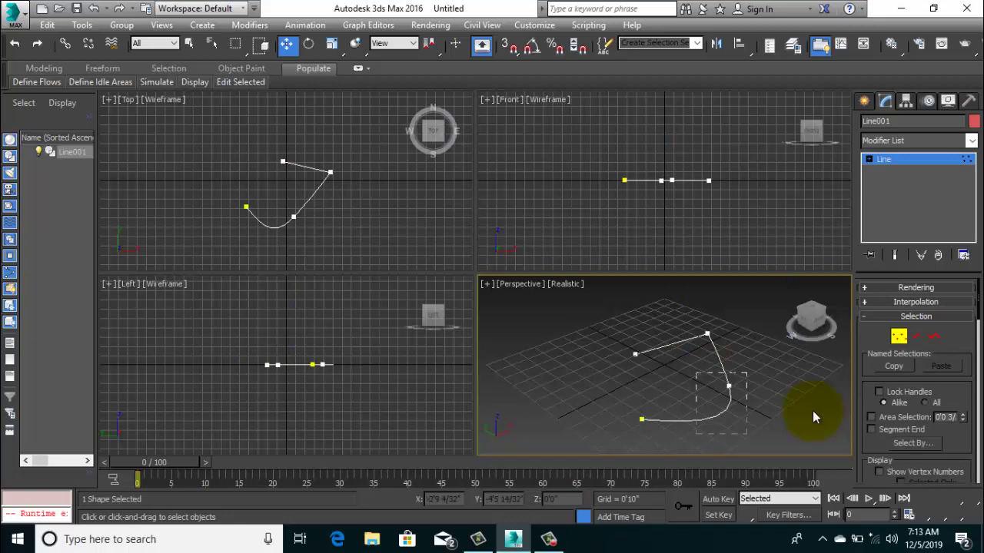
scroll(728, 386, up, 5)
middle_drag(815, 418, 813, 412)
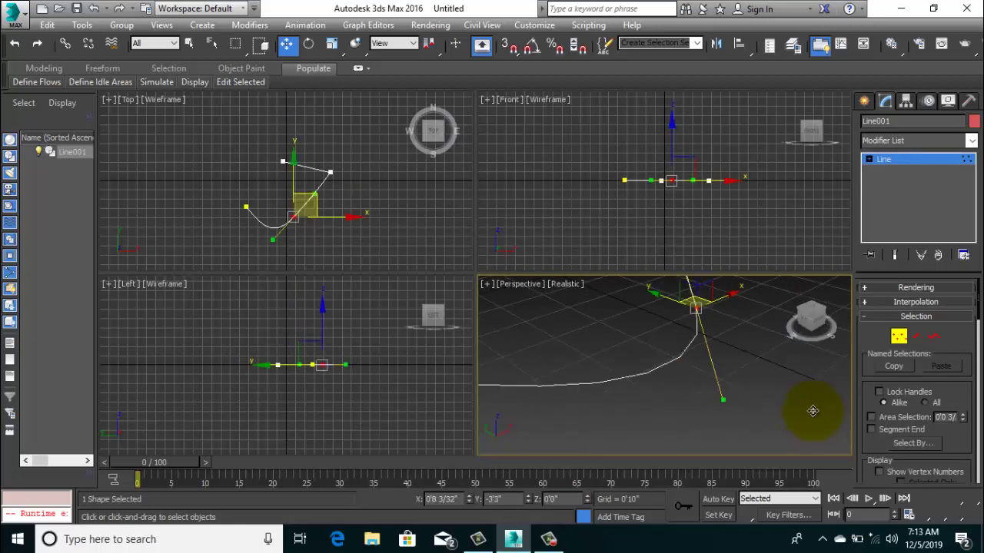
drag(723, 400, 641, 382)
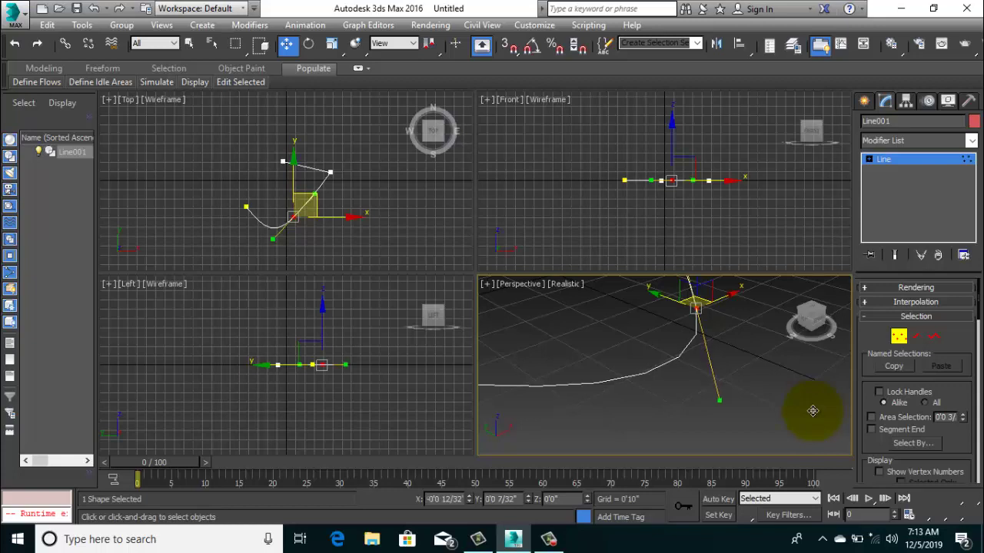
scroll(812, 411, down, 2)
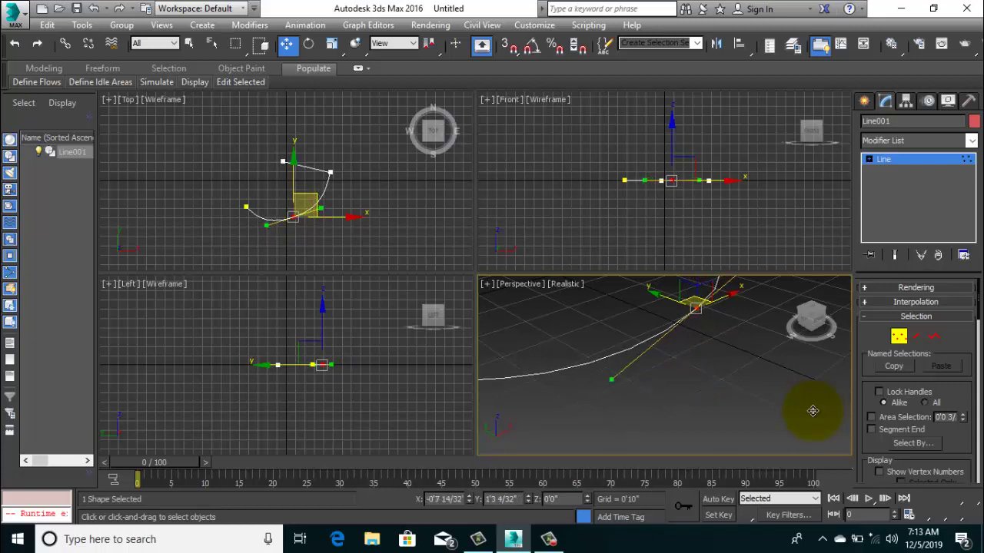
scroll(814, 417, down, 3)
middle_drag(815, 417, 815, 417)
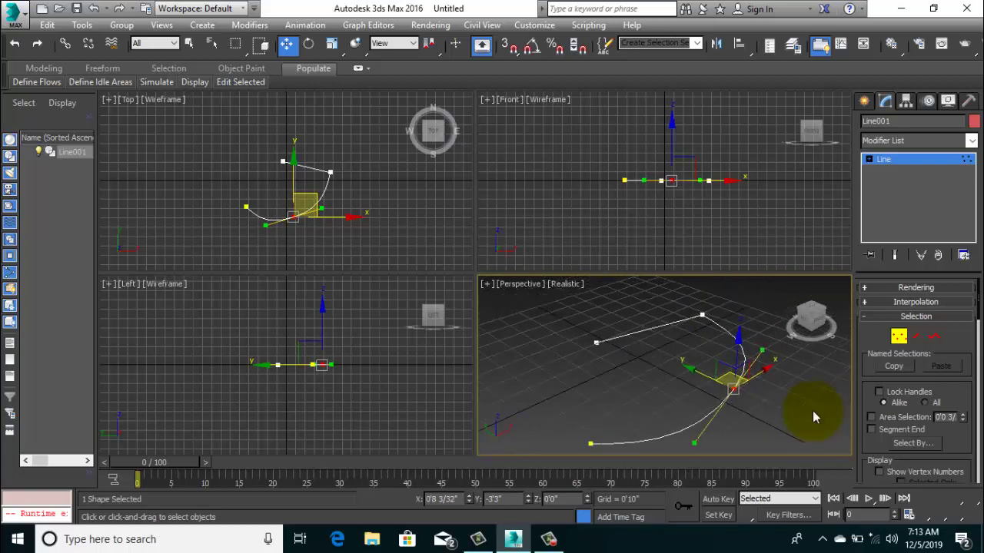
Step: Undo the tangent edits to restore the original arc between the vertices
key(ctrl+z)
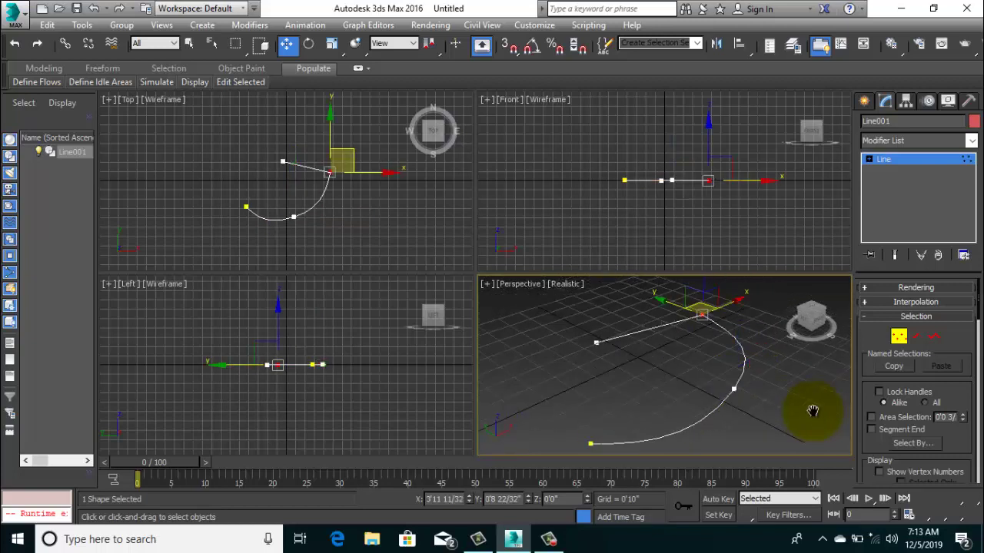
scroll(814, 417, up, 1)
scroll(813, 414, up, 1)
scroll(813, 411, up, 1)
scroll(812, 411, down, 5)
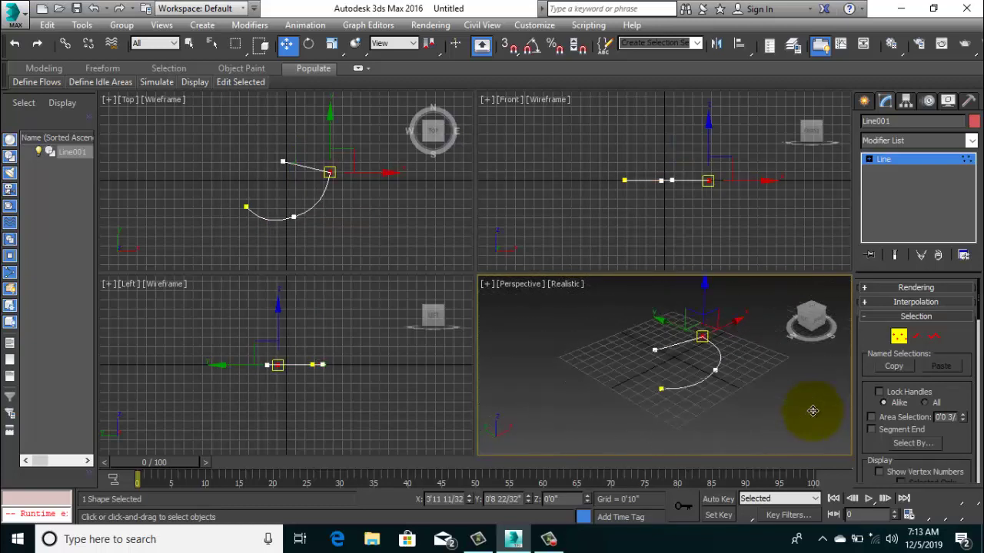
key(ctrl+z)
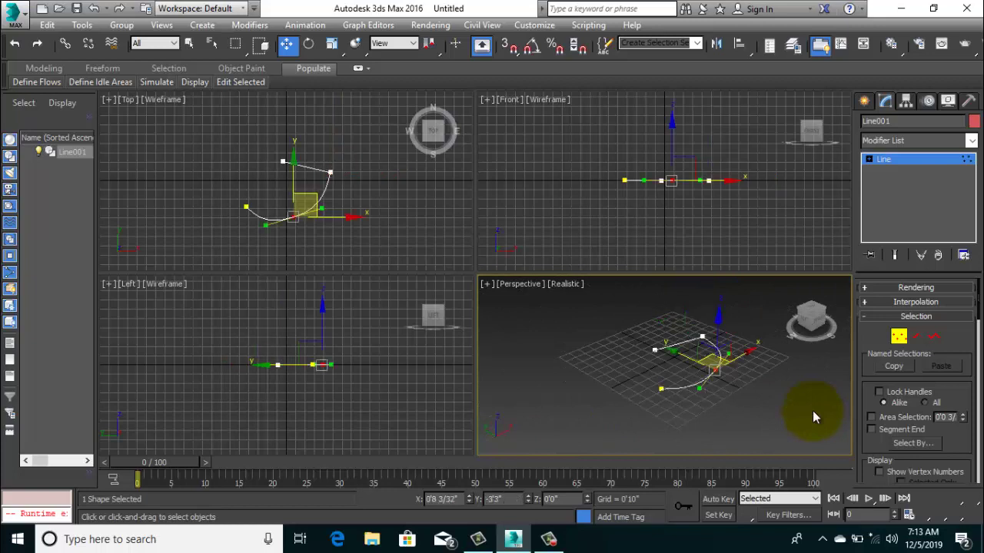
key(ctrl+z)
Step: Delete the Line001 spline through the Edit menu
key(alt+e)
key(Down)
key(Return)
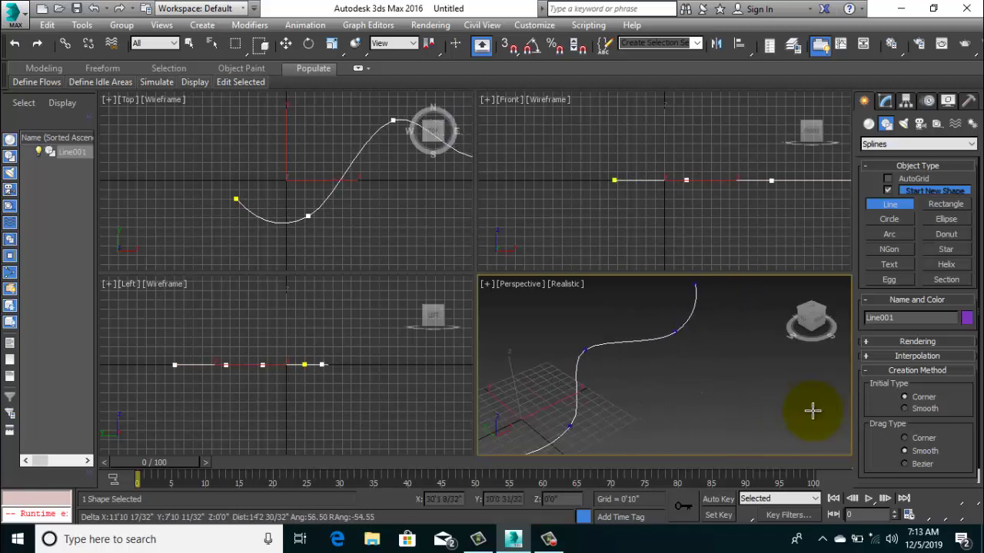
Step: Finish the smooth S-shaped line and pan the Perspective view
right_click(812, 410)
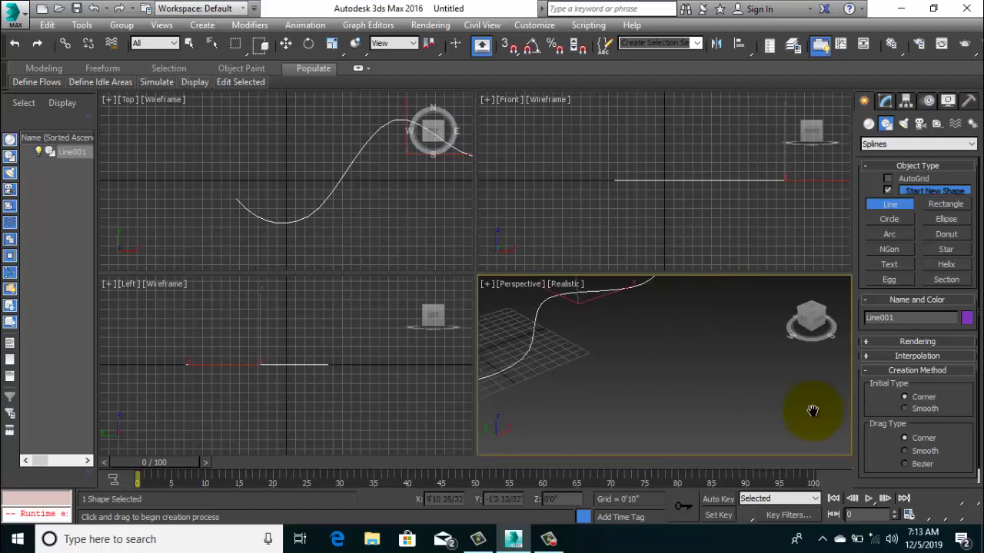
middle_drag(813, 408, 812, 410)
Step: Start Line002 and place a zigzag run of corner vertices across the grid
click(813, 410)
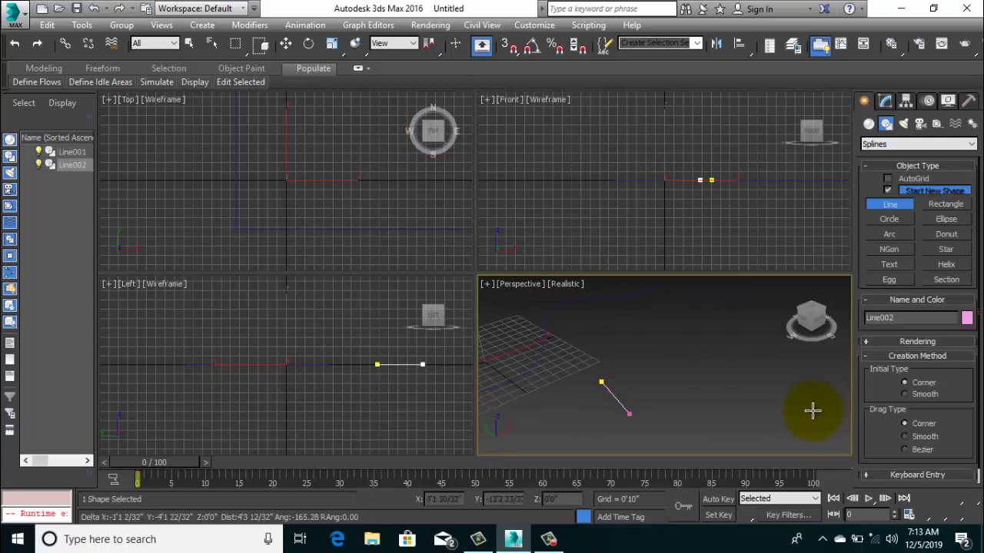
click(637, 417)
click(715, 386)
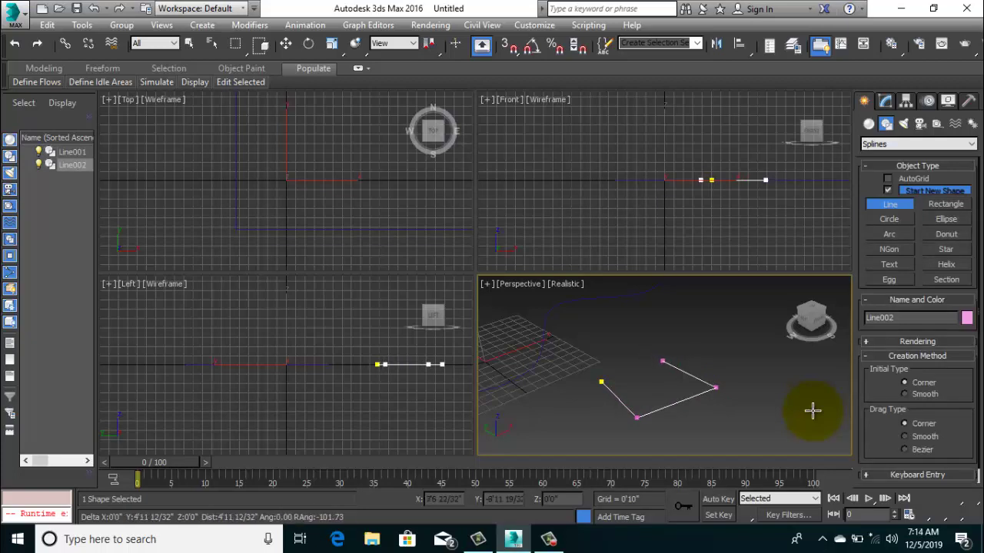
click(653, 356)
click(707, 332)
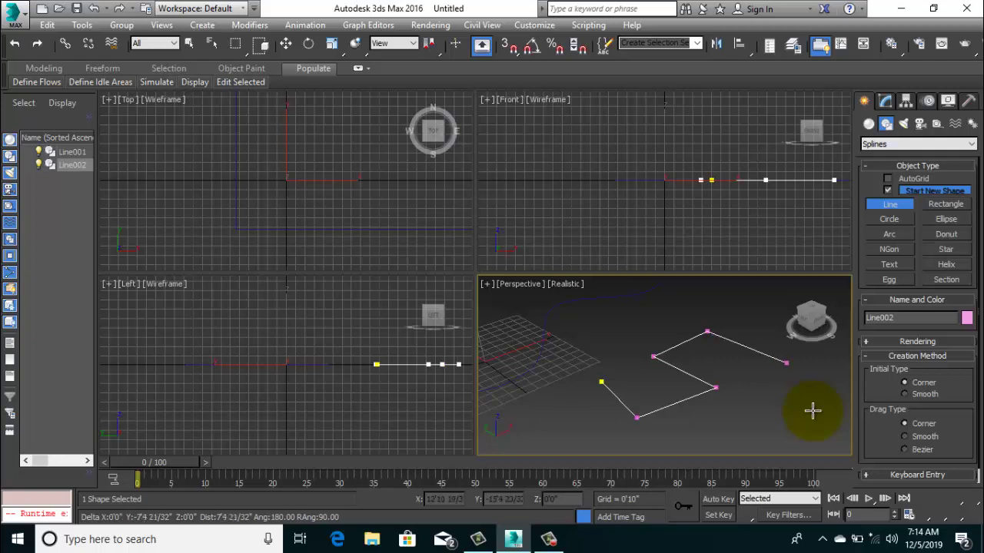
click(786, 363)
click(725, 402)
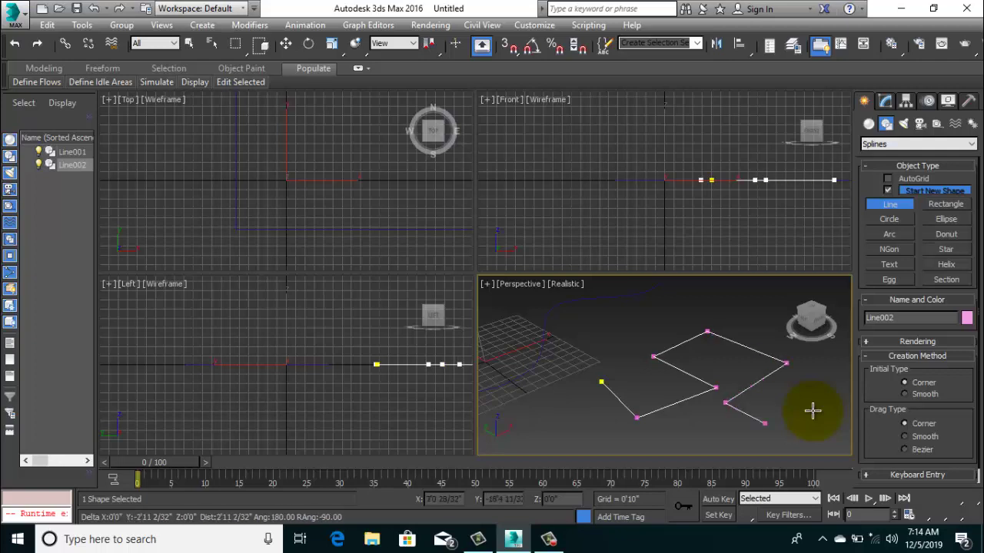
click(766, 424)
click(727, 454)
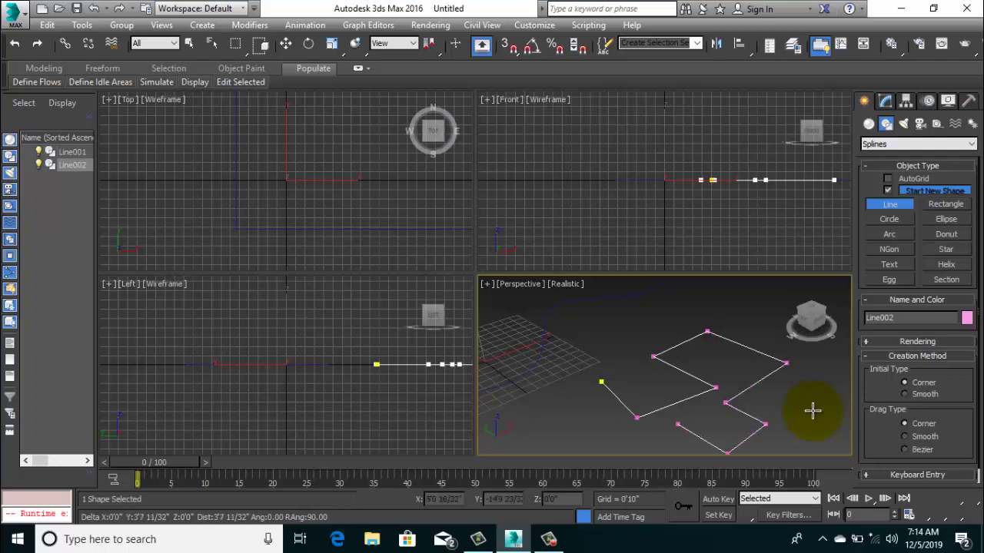
click(677, 424)
click(638, 449)
click(584, 413)
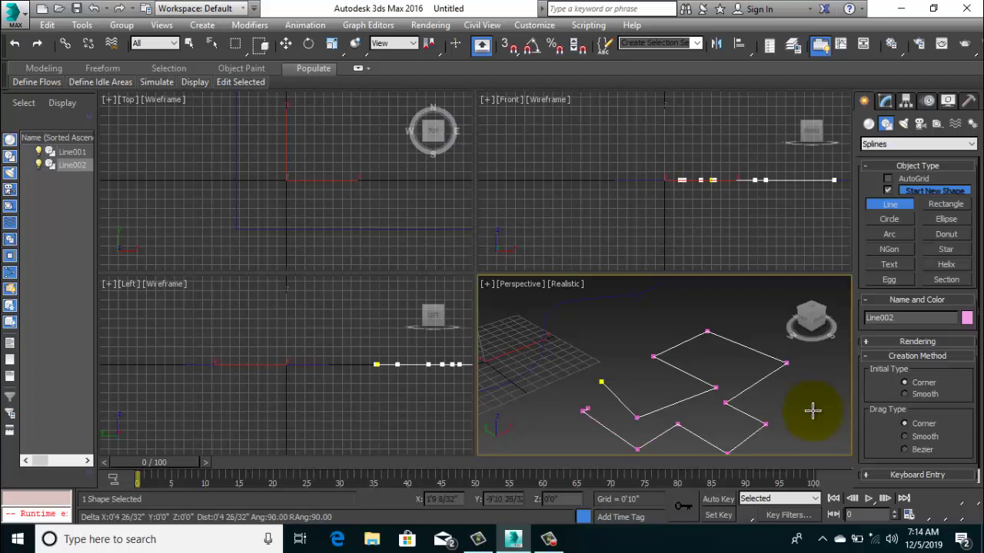
click(550, 428)
click(510, 397)
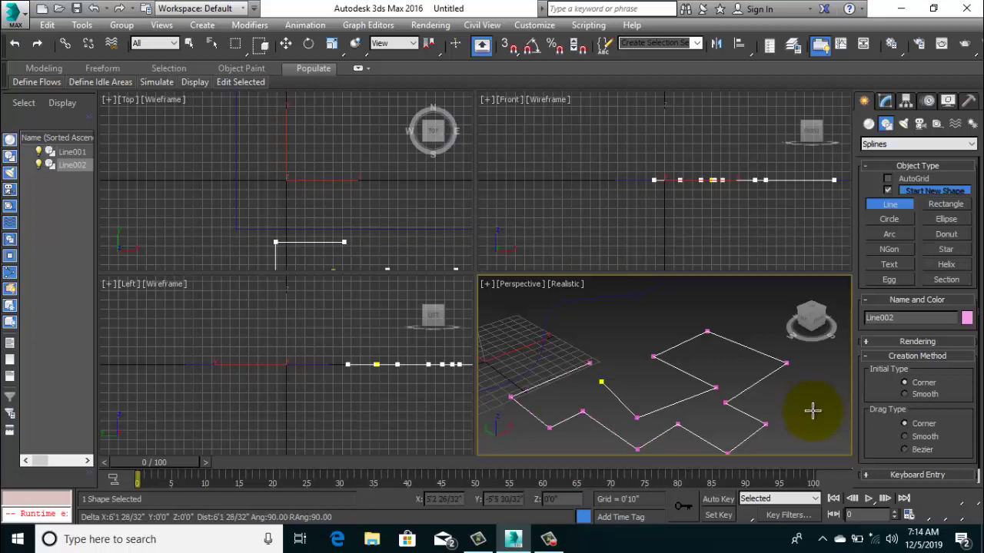
Step: Add the remaining right-angle corners and finish Line002 as a maze-like stepped outline
click(351, 242)
click(351, 176)
click(423, 176)
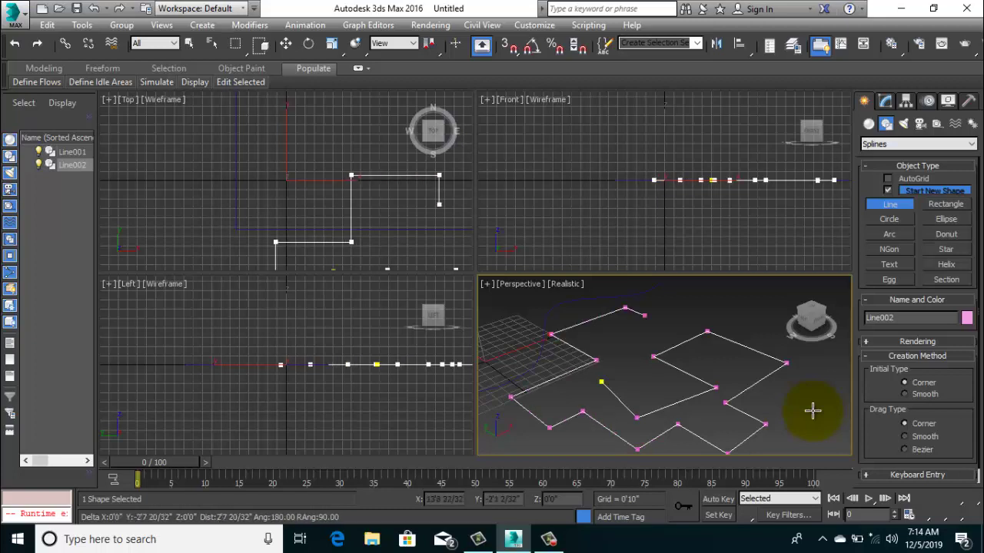
click(438, 176)
click(439, 242)
click(759, 319)
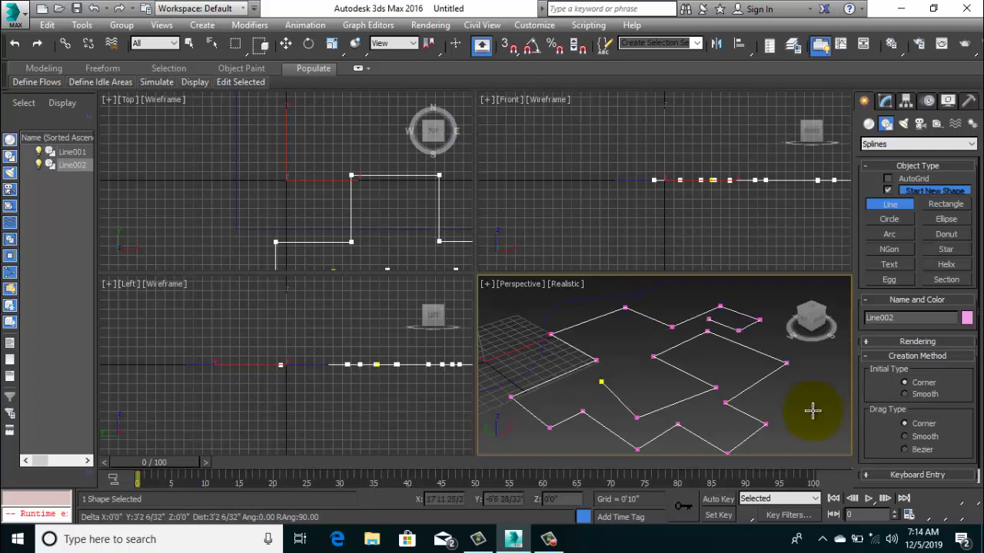
click(407, 193)
click(407, 254)
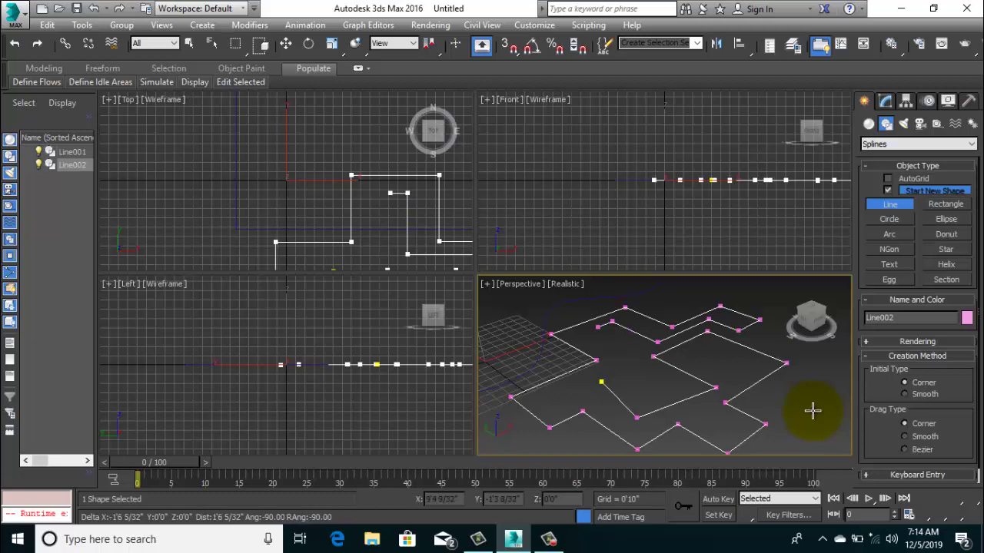
click(381, 193)
click(381, 246)
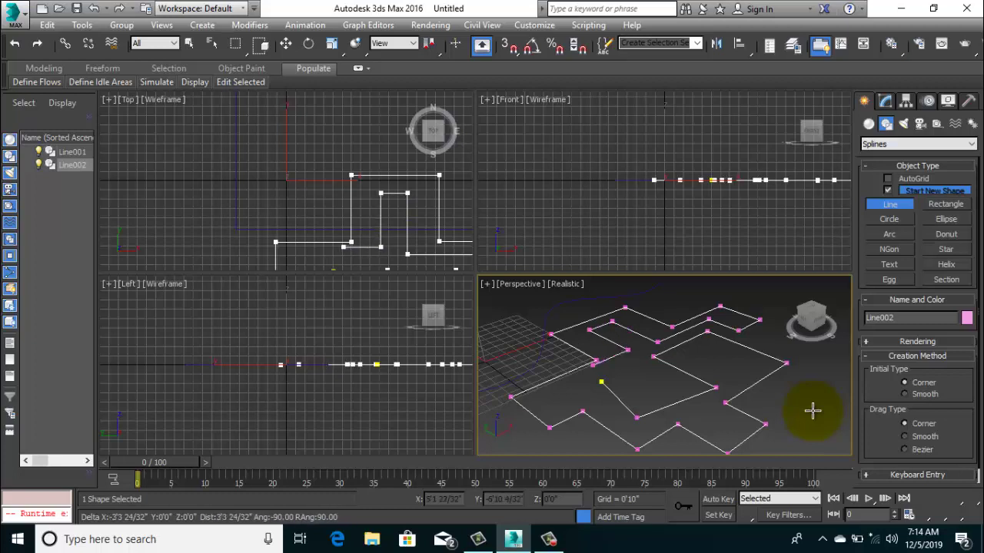
click(378, 234)
right_click(812, 411)
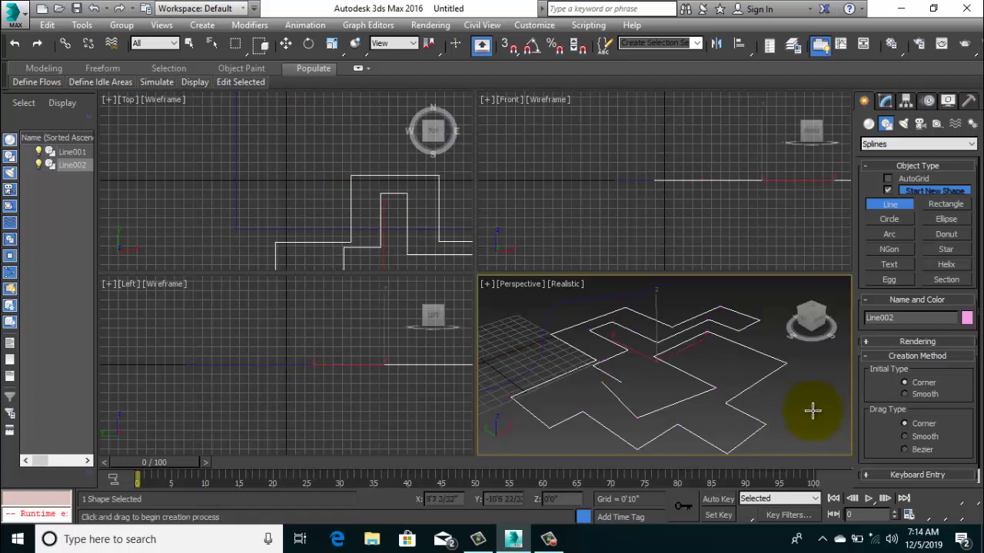
scroll(813, 412, down, 5)
scroll(813, 411, down, 2)
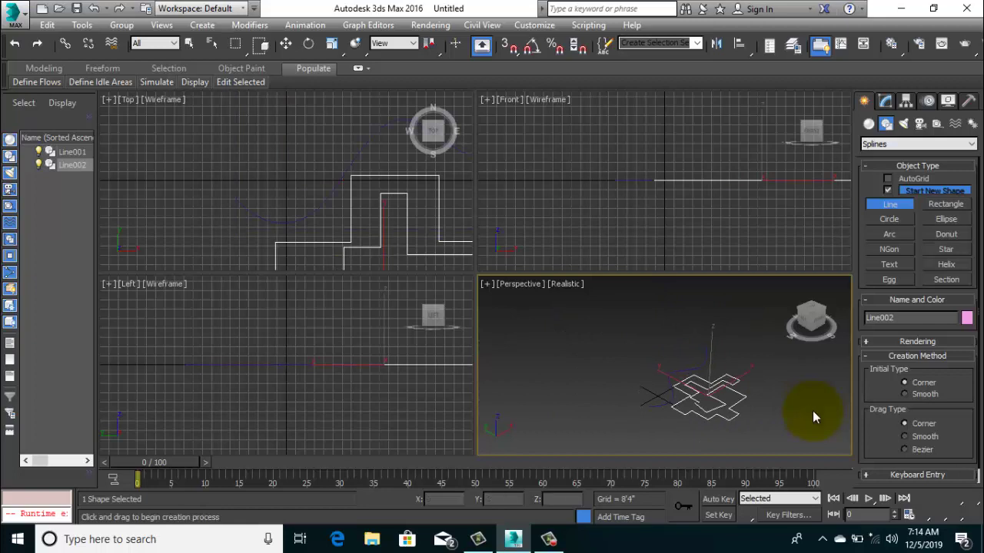
Step: Select Line001 and Line002 in Scene Explorer and delete both
ctrl+click(72, 152)
right_click(72, 158)
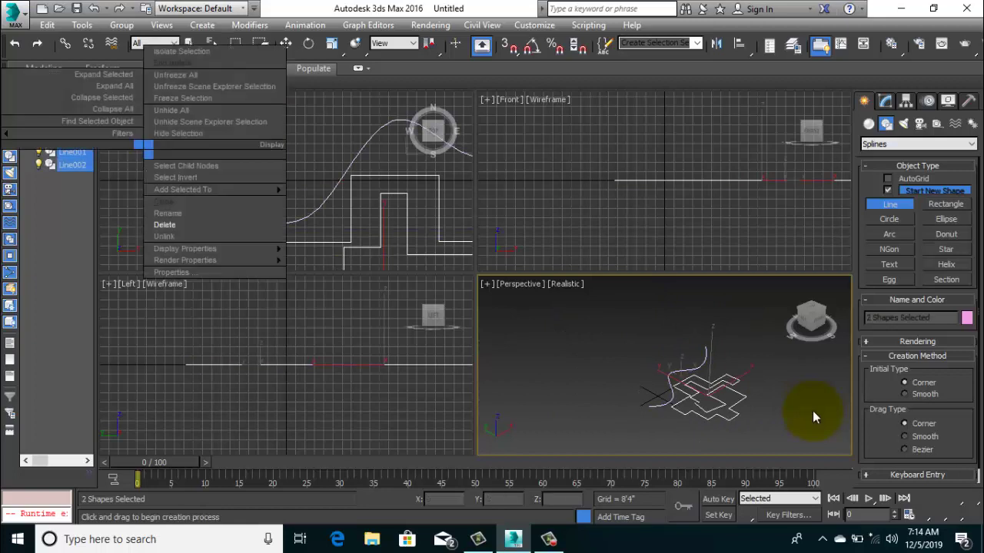
click(177, 224)
scroll(815, 417, up, 3)
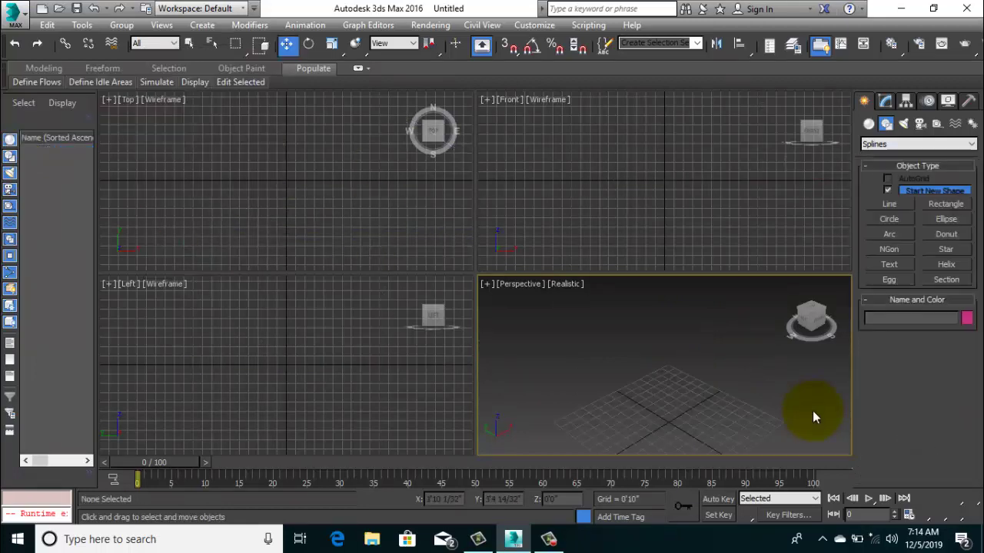
scroll(815, 417, up, 3)
Step: Draw a new stepped line with right-angled corners in the Top viewport
key(;)
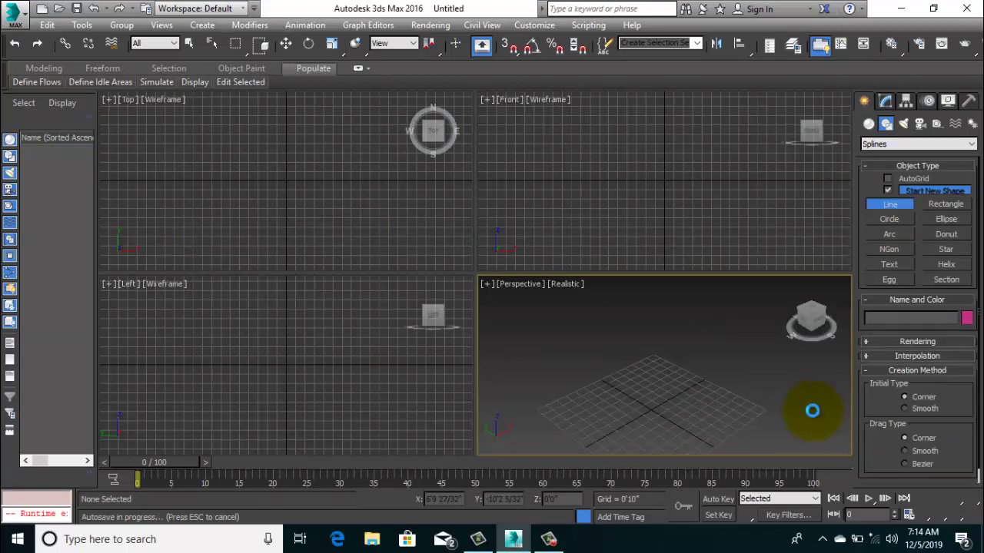
scroll(812, 410, up, 2)
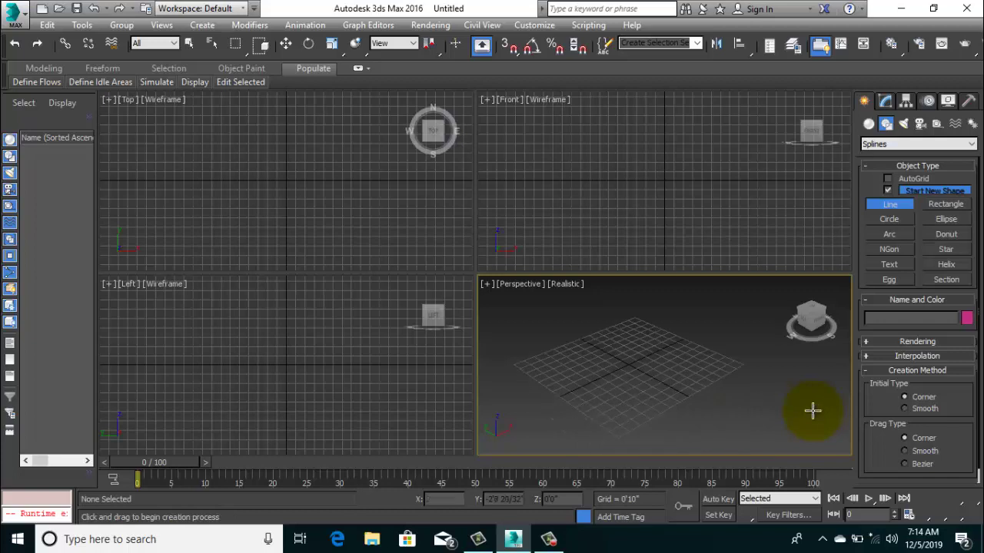
click(262, 112)
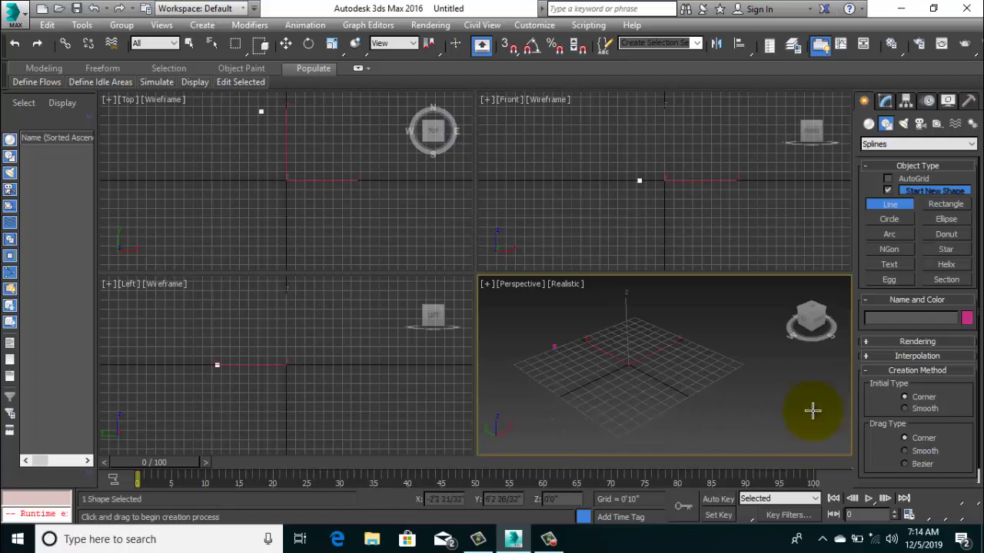
click(262, 210)
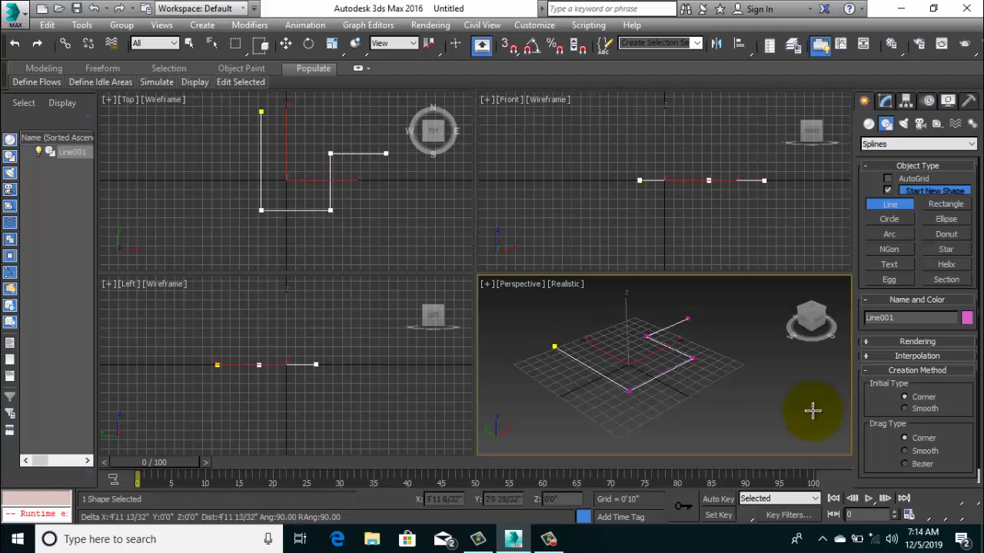
click(696, 313)
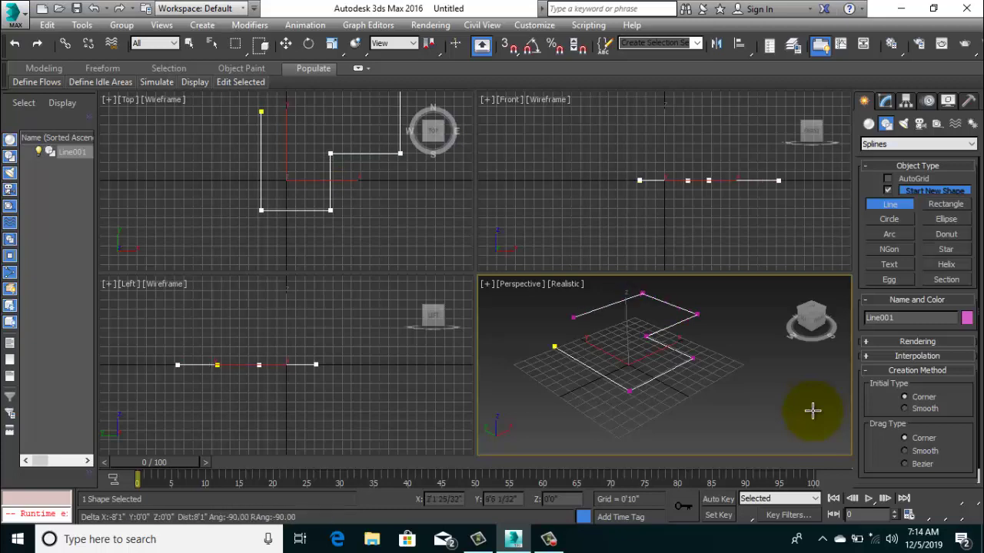
click(642, 292)
right_click(813, 411)
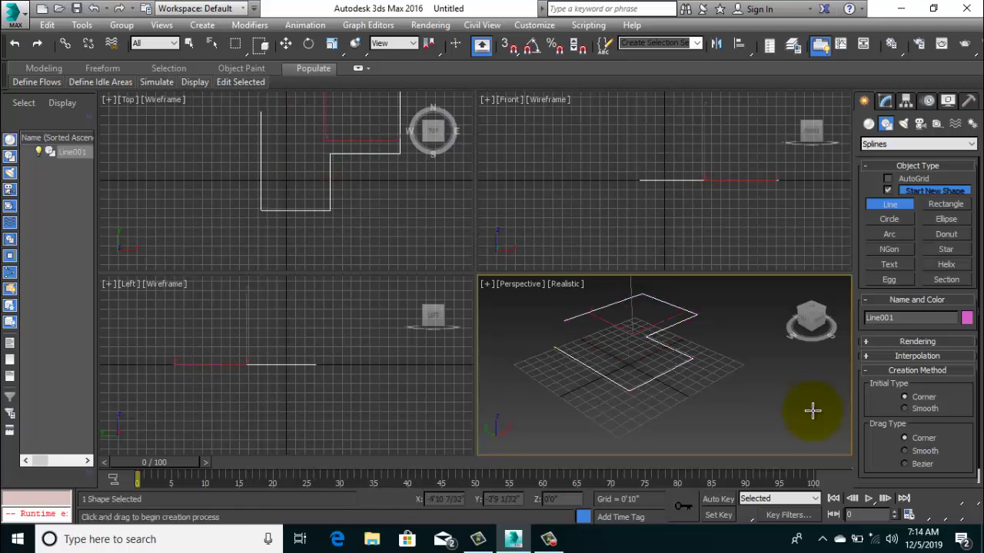
scroll(812, 411, up, 3)
scroll(813, 411, down, 2)
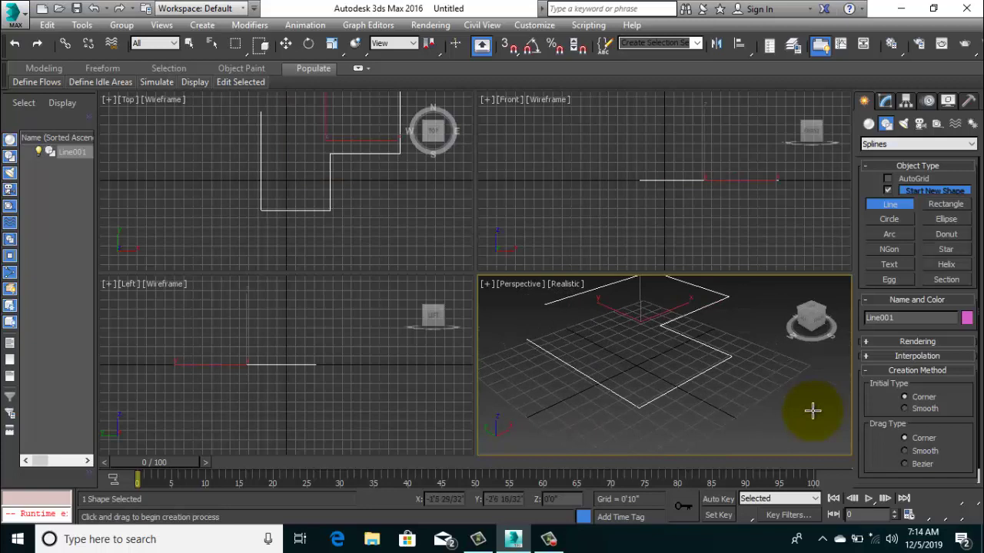
scroll(812, 411, down, 1)
scroll(813, 411, down, 1)
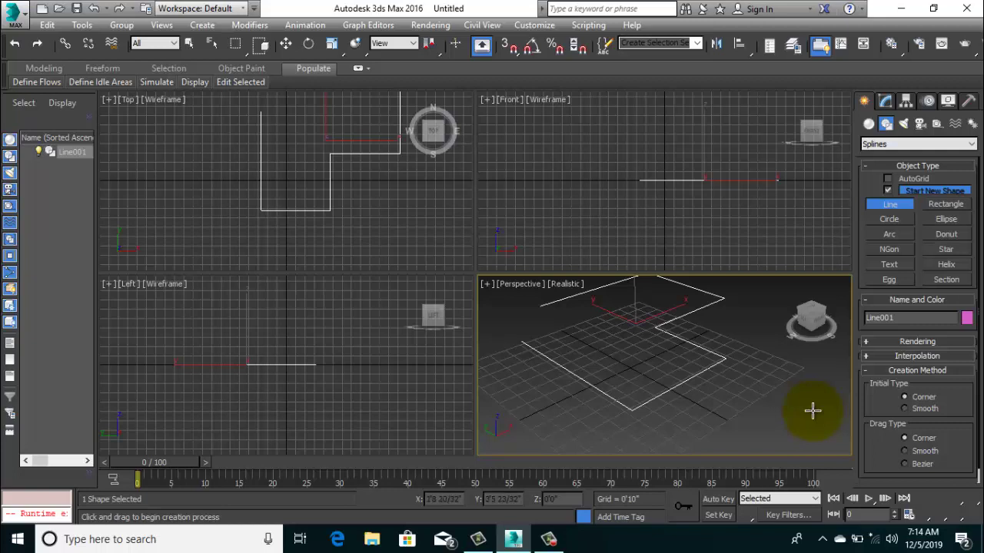
scroll(813, 411, up, 1)
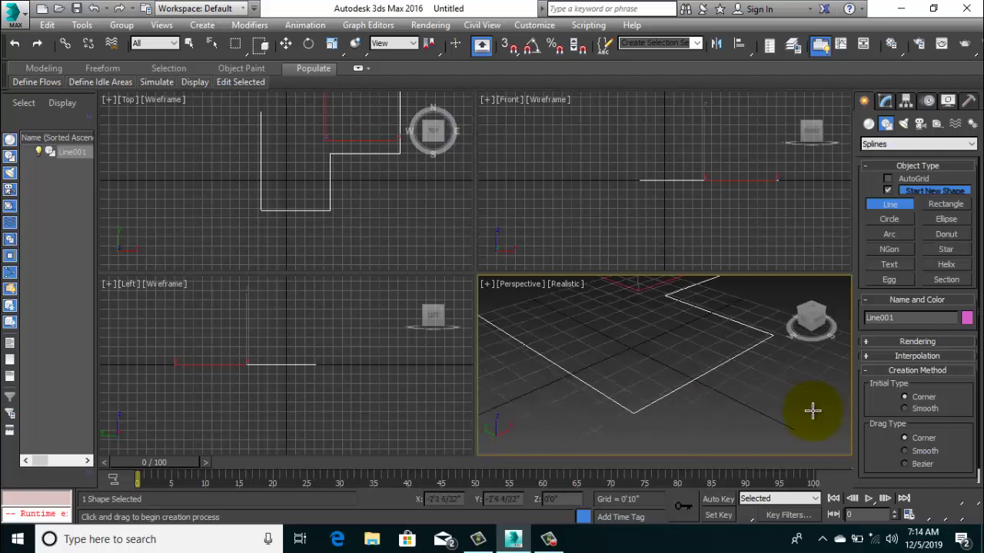
scroll(813, 412, down, 1)
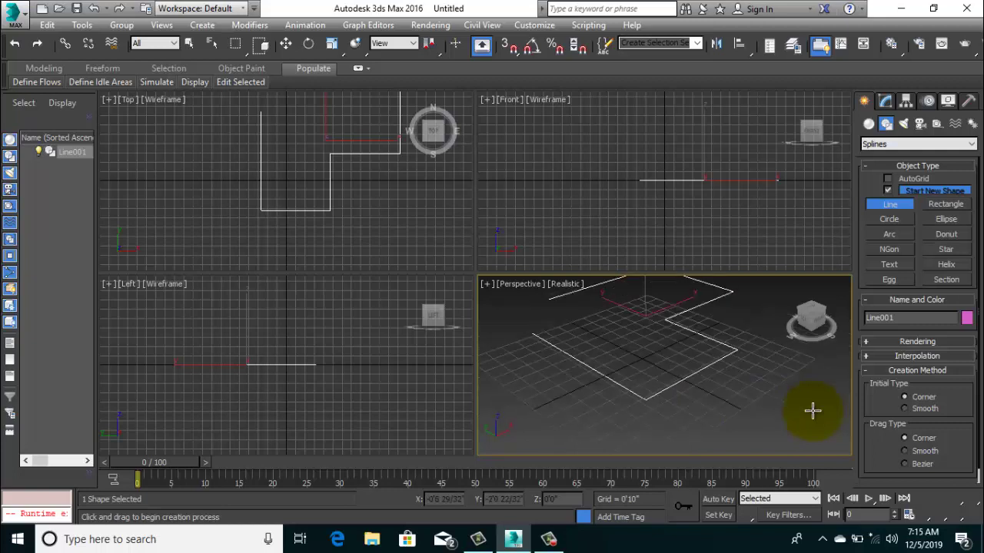
scroll(813, 411, up, 1)
scroll(812, 411, down, 1)
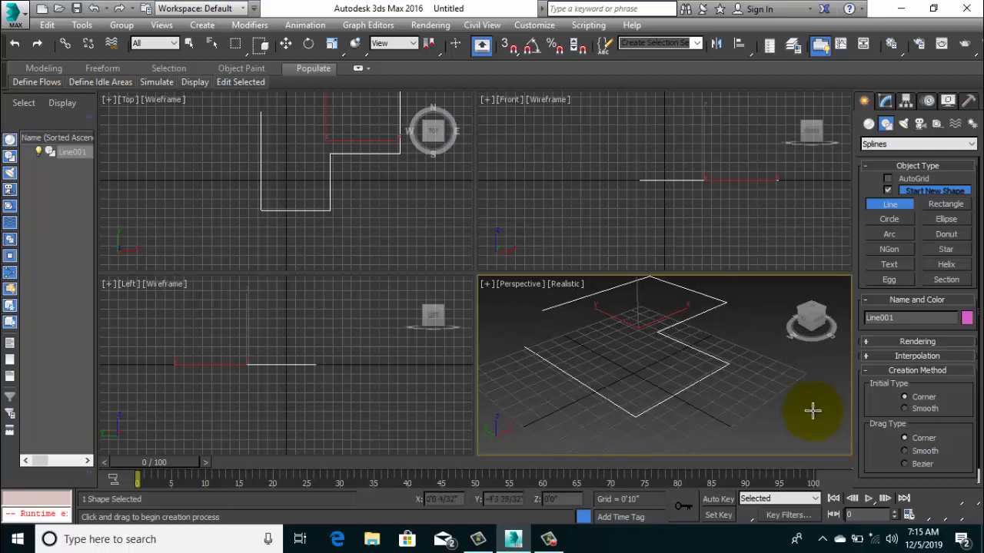
Step: Convert Line001 to an editable spline and maximize the Perspective viewport with Alt+W
right_click(814, 414)
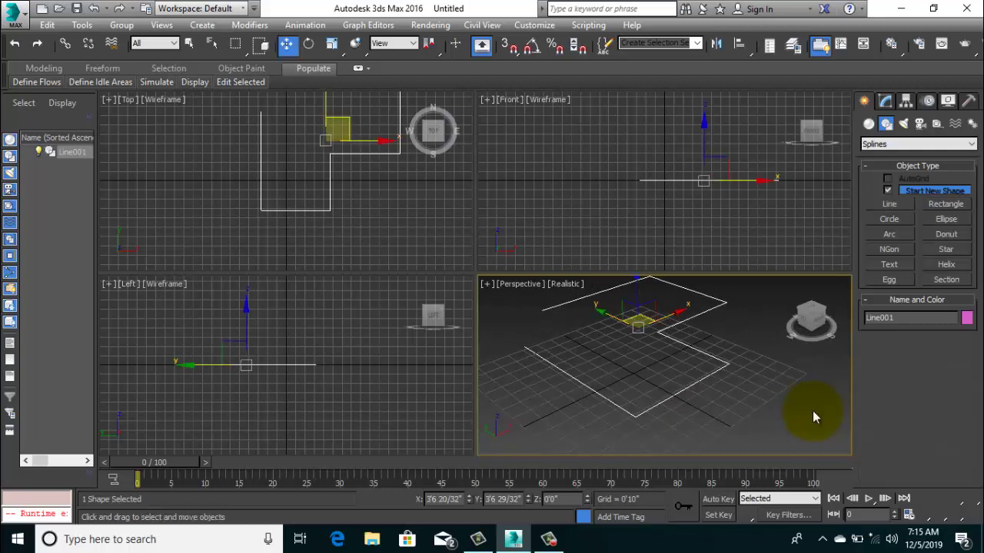
right_click(816, 417)
mouse_move(617, 475)
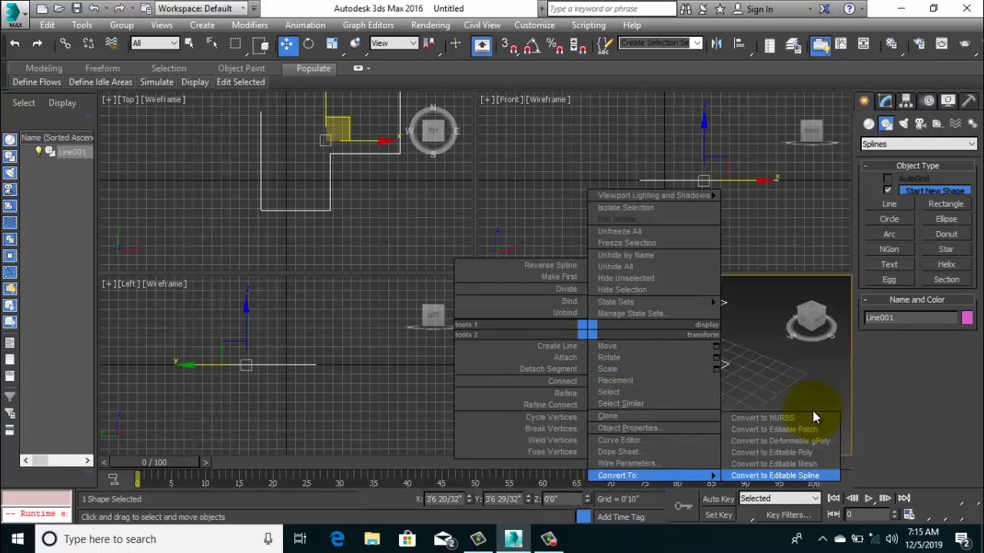
click(815, 418)
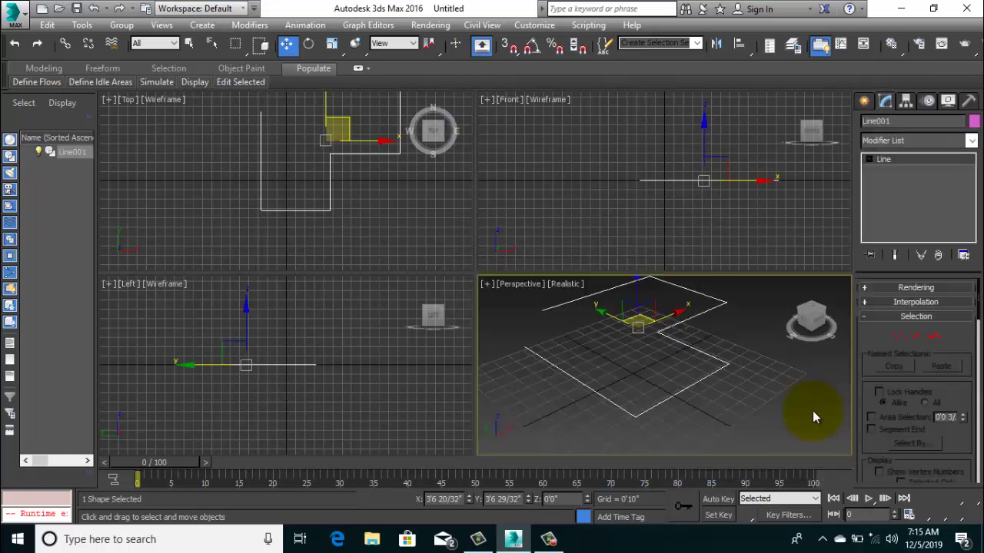
key(alt+w)
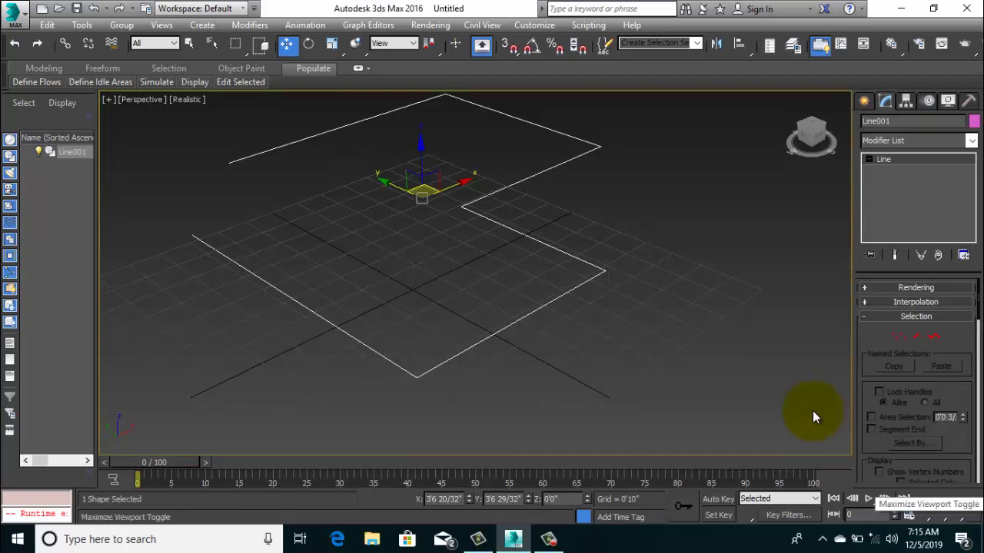
Step: Enter Vertex mode and box-select the bottom vertex, then another corner vertex
scroll(814, 417, up, 1)
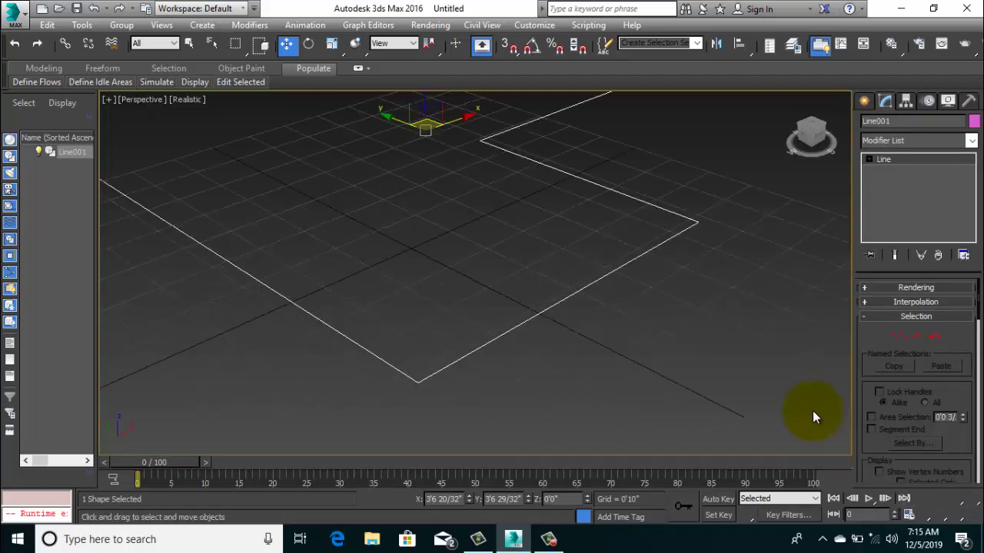
scroll(814, 417, up, 1)
scroll(815, 417, up, 1)
key(1)
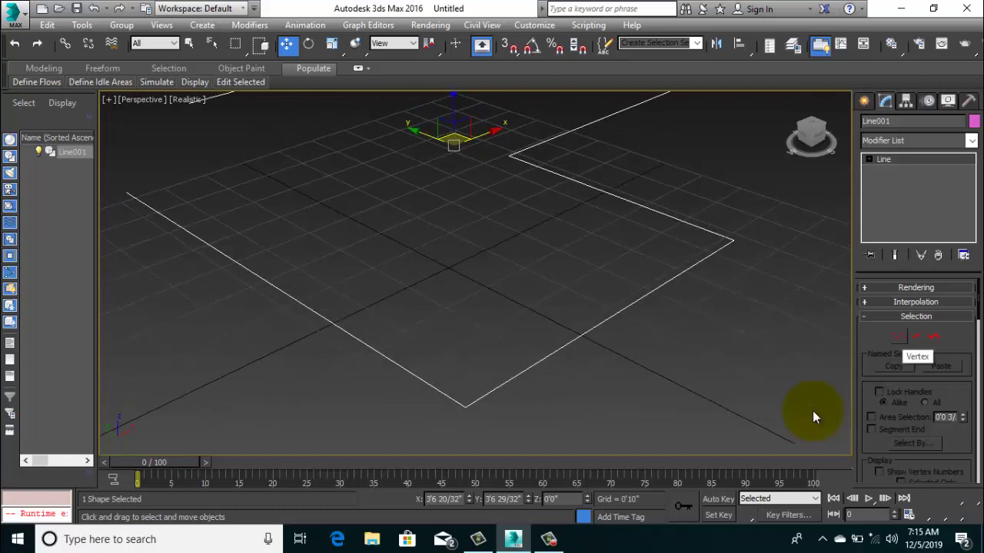
drag(502, 328, 452, 407)
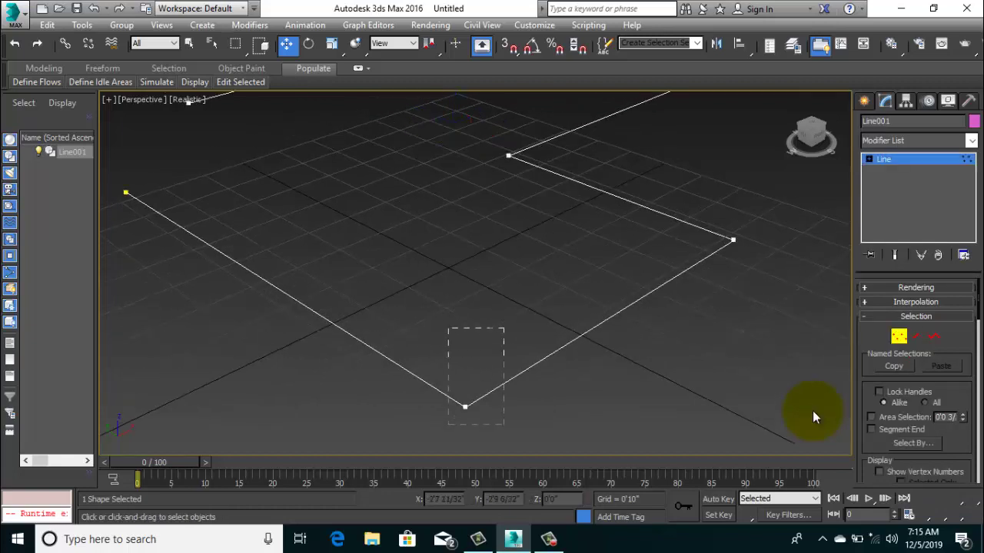
scroll(461, 406, down, 2)
drag(680, 266, 600, 335)
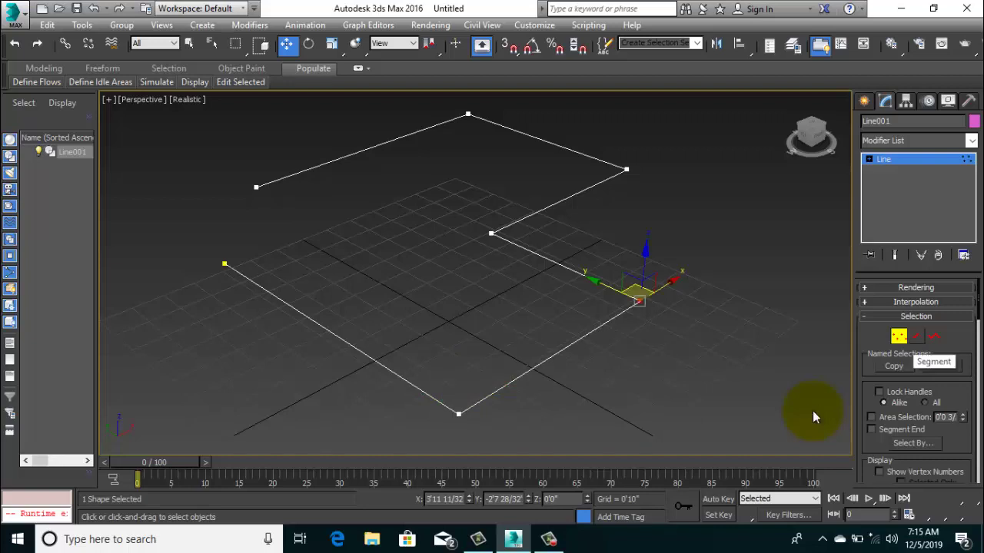
Step: Switch to Segment level, then Spline level, and select the whole spline
key(2)
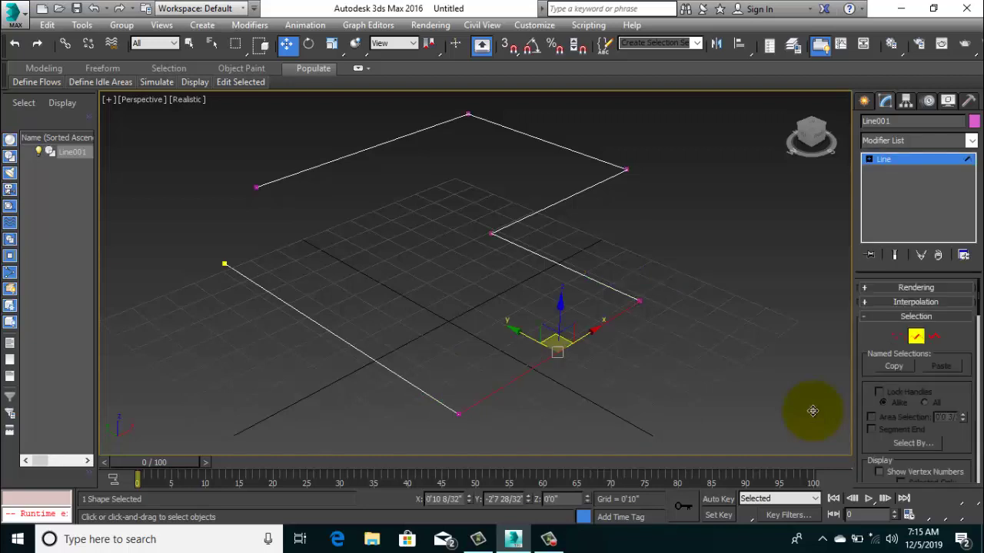
key(ctrl+z)
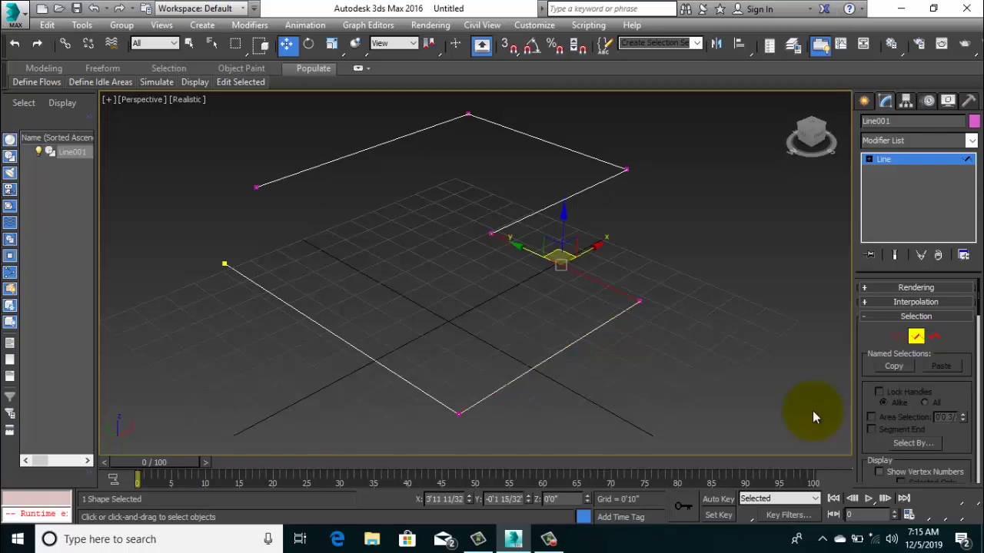
key(ctrl+z)
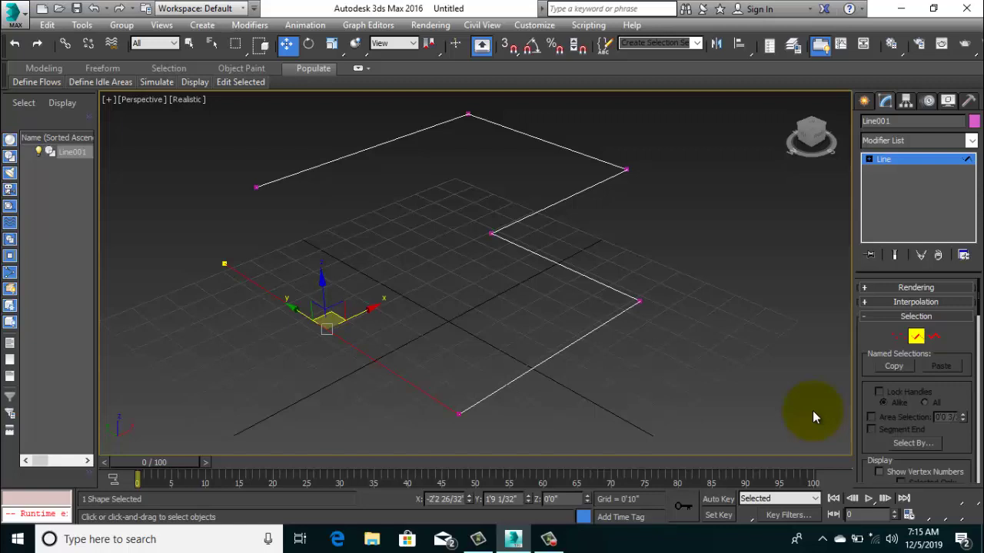
middle_drag(815, 418, 813, 411)
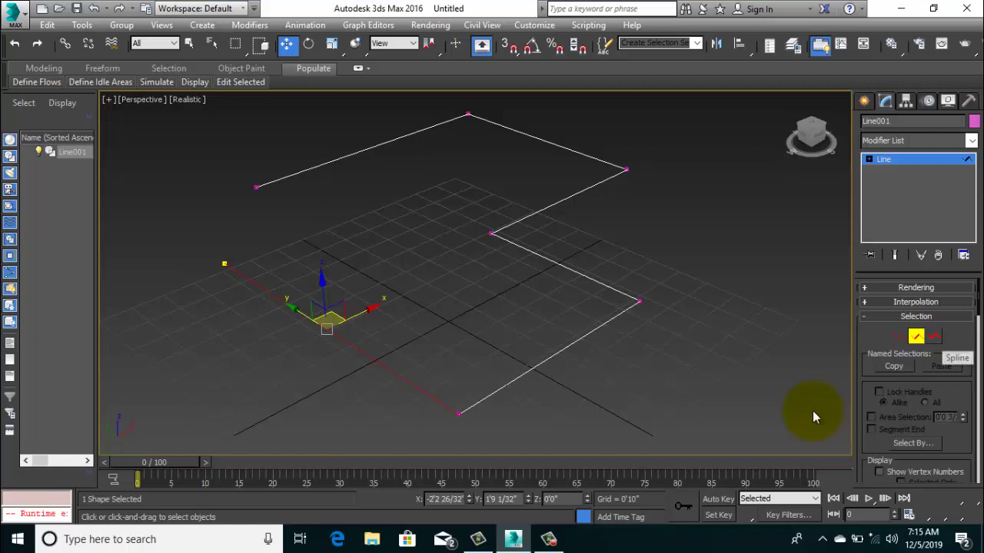
key(3)
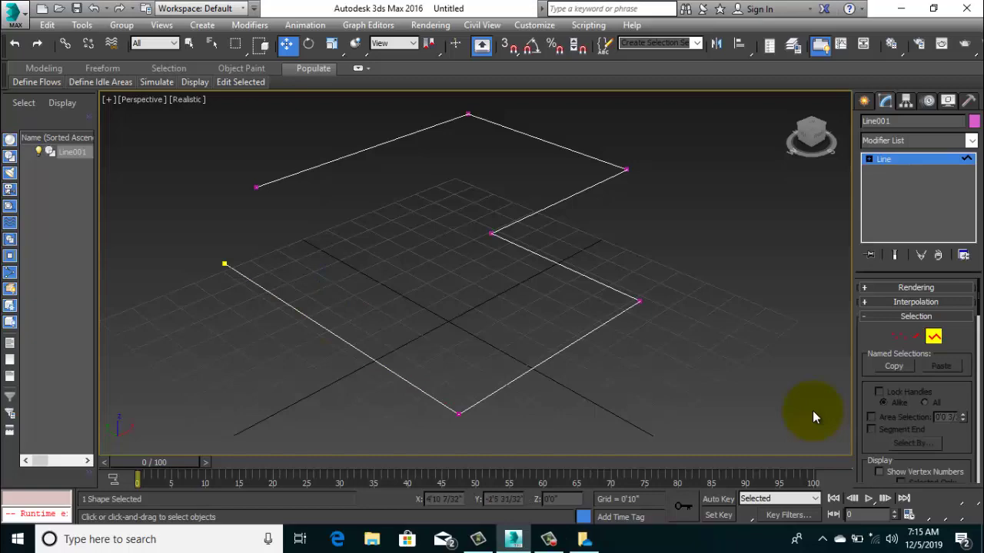
key(Print)
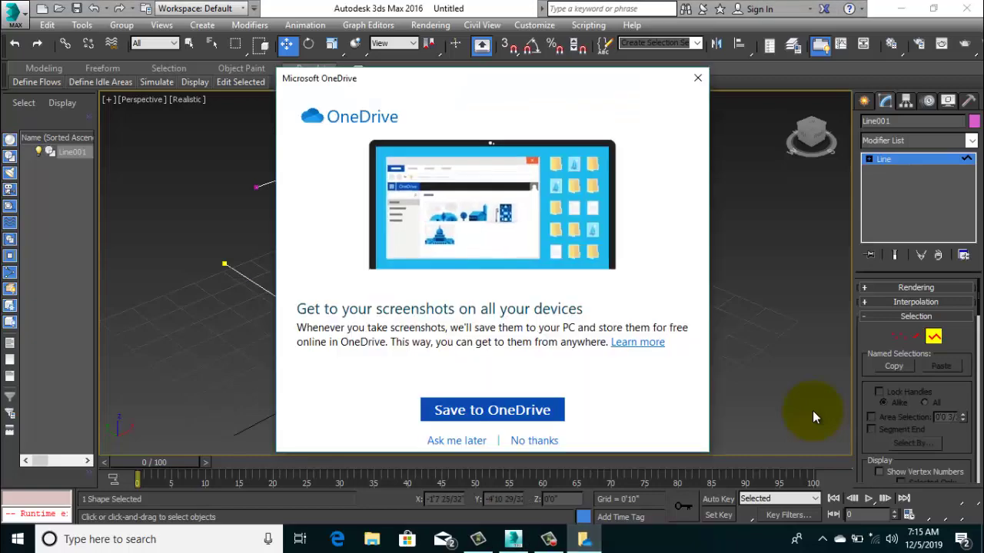
key(Escape)
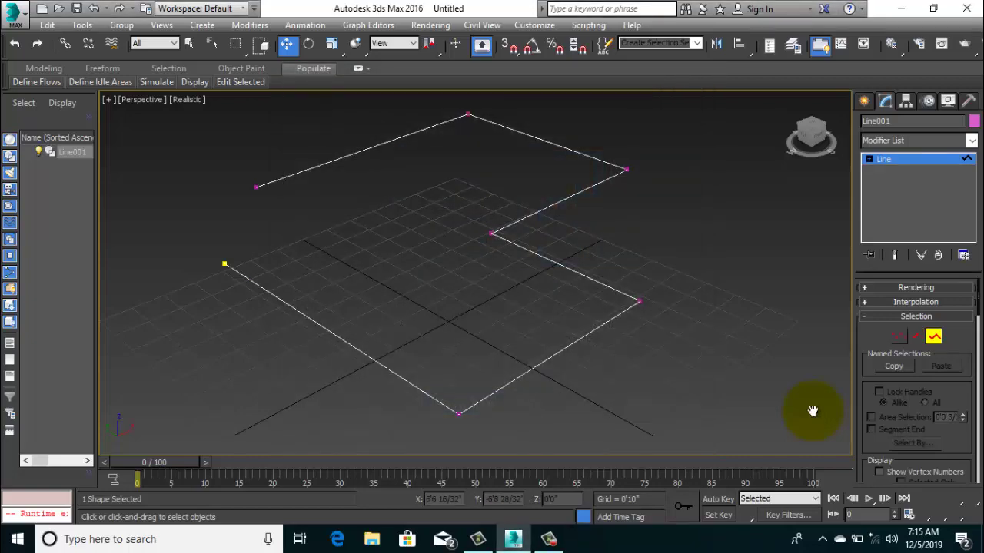
key(ctrl+a)
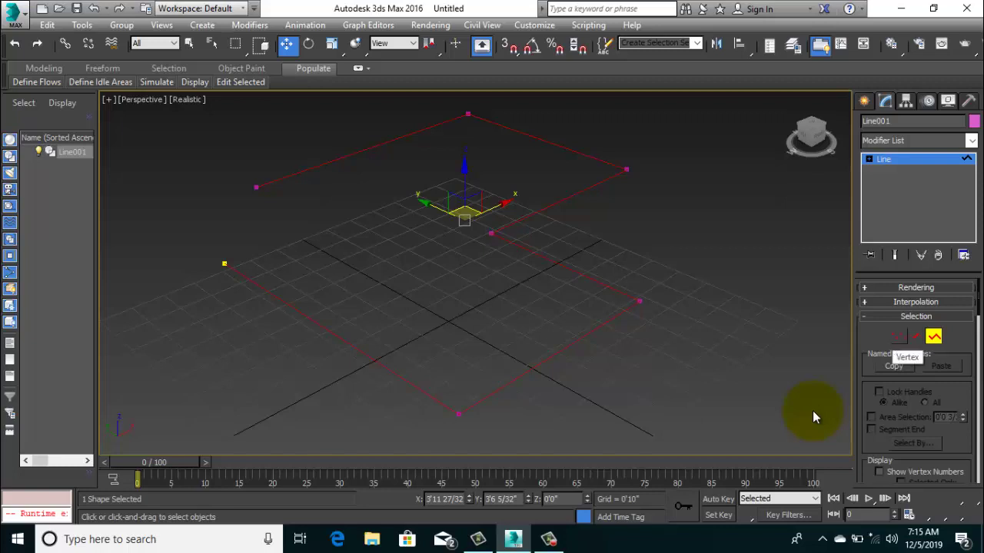
Step: Return to Vertex mode, box-select the bottom corner vertex, then clear the selection
key(1)
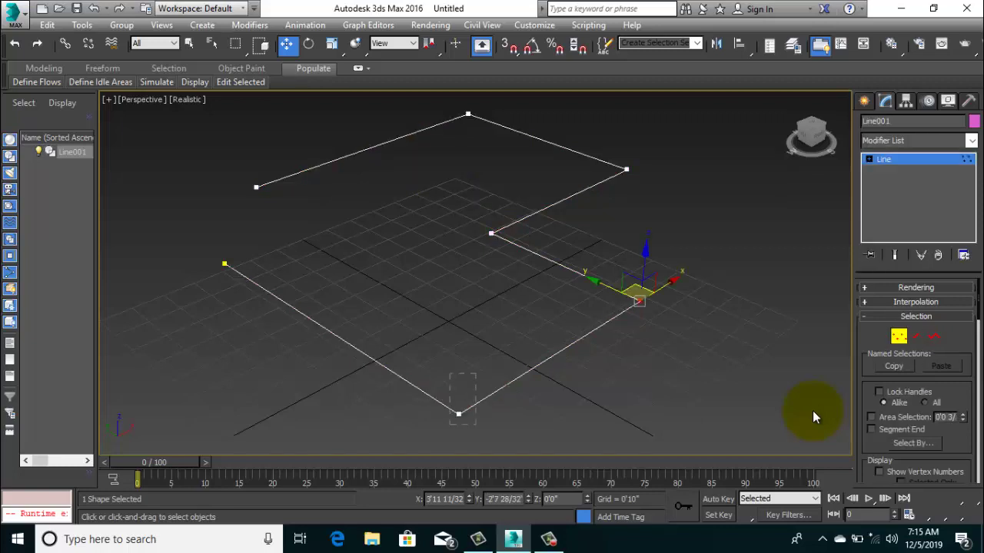
drag(451, 375, 476, 424)
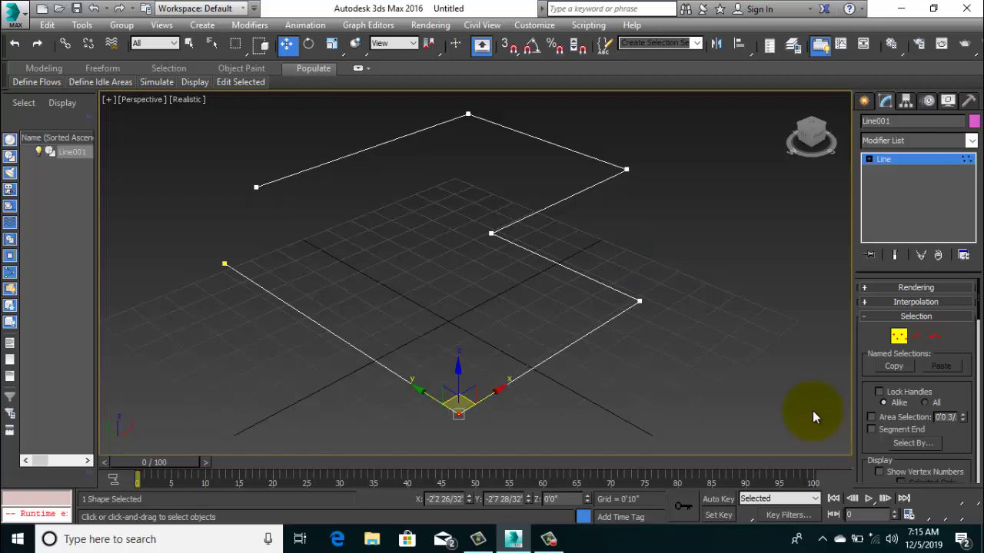
click(814, 417)
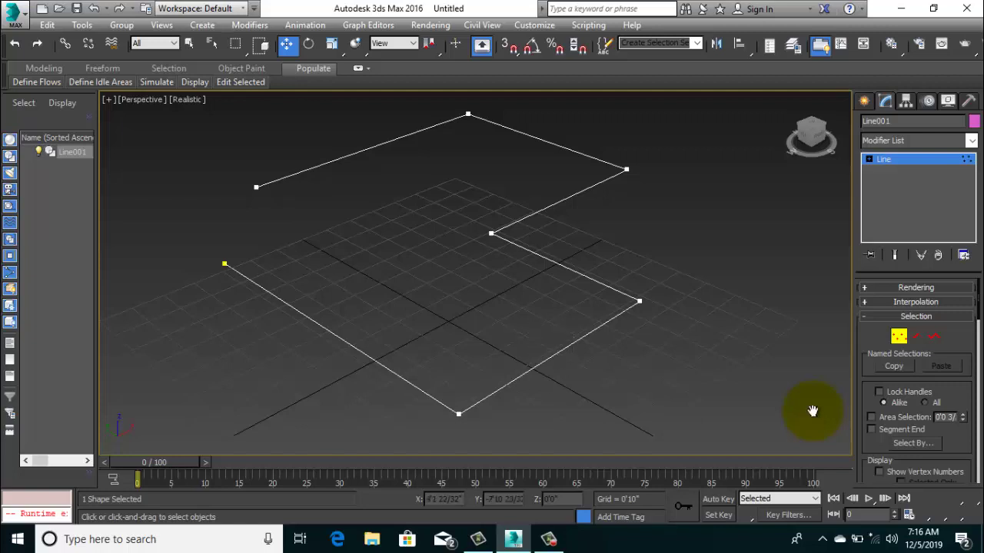
Step: Use Refine in the Geometry rollout to insert a vertex on the lower-right segment
scroll(812, 411, down, 2)
scroll(812, 411, down, 2)
scroll(813, 411, down, 2)
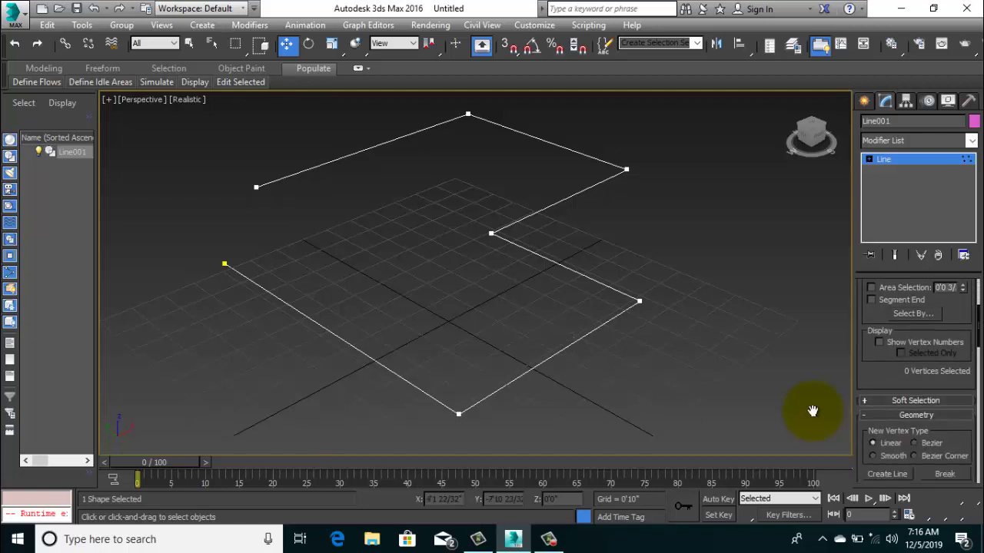
scroll(813, 411, down, 2)
scroll(813, 413, down, 2)
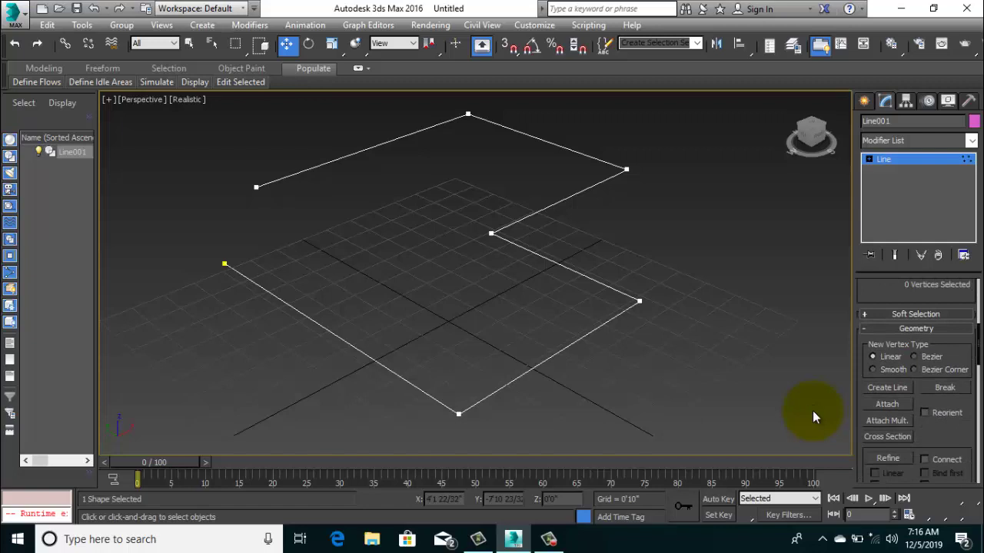
click(887, 458)
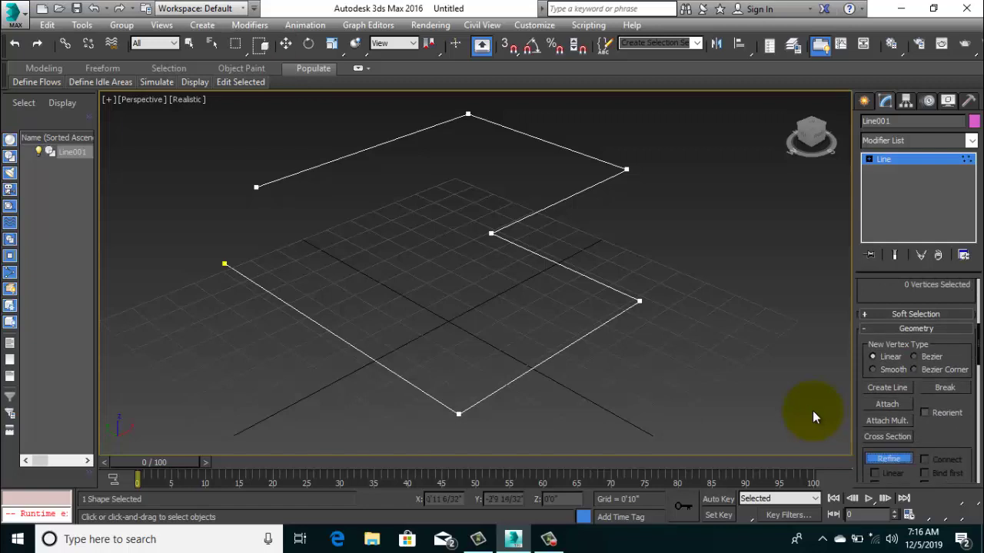
click(563, 350)
right_click(815, 417)
Step: Drag the new vertex outward into a corner and reselect it
mouse_move(549, 309)
mouse_down()
mouse_move(578, 355)
mouse_move(615, 376)
mouse_up()
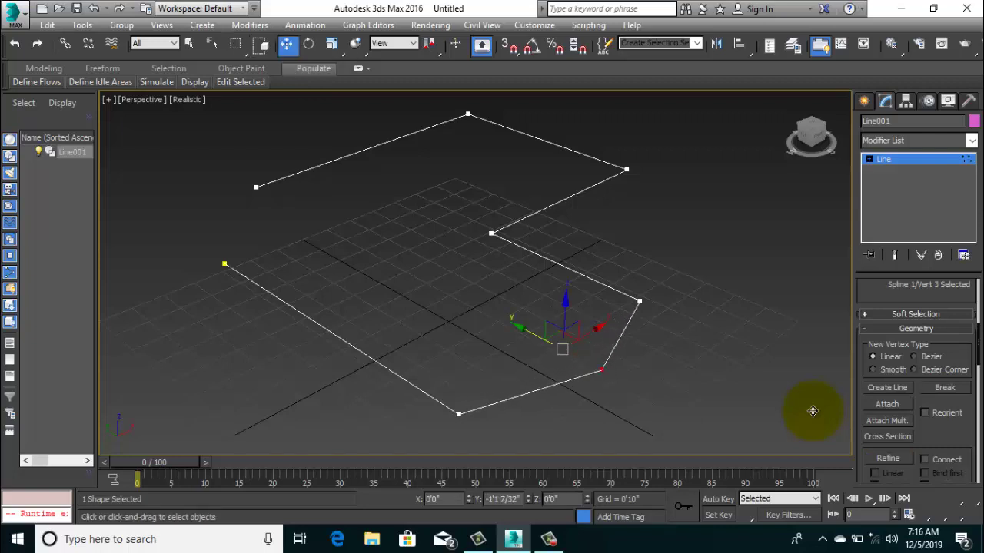
click(815, 418)
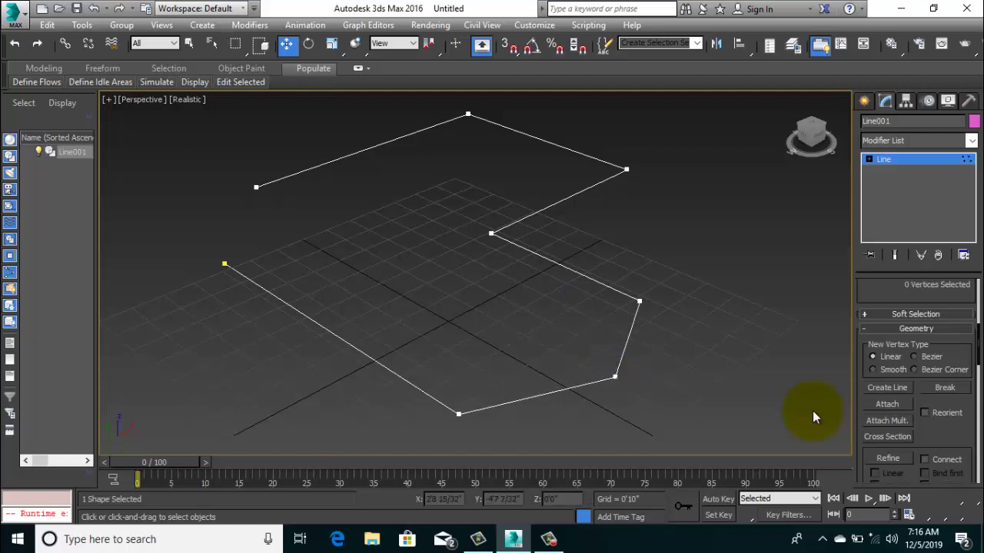
key(shift+z)
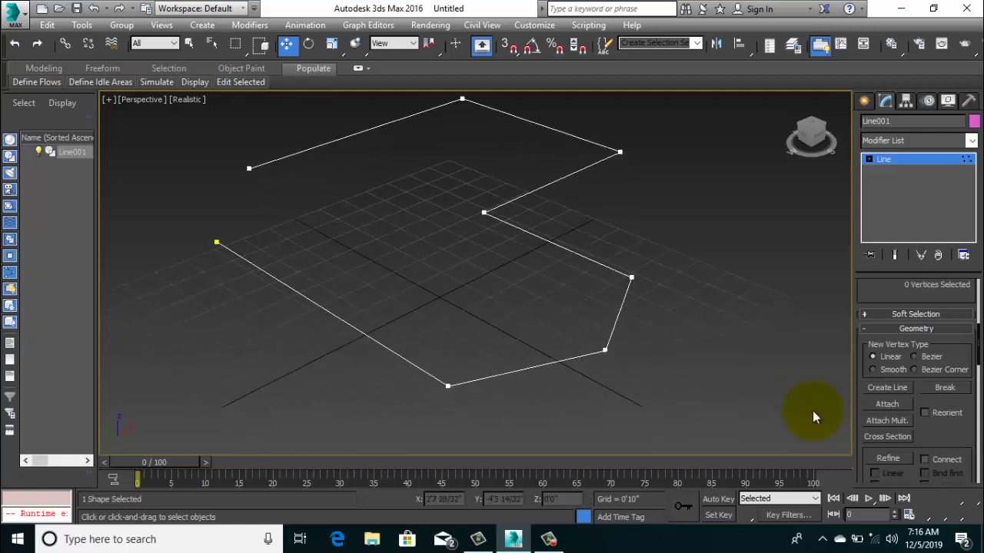
key(ctrl+z)
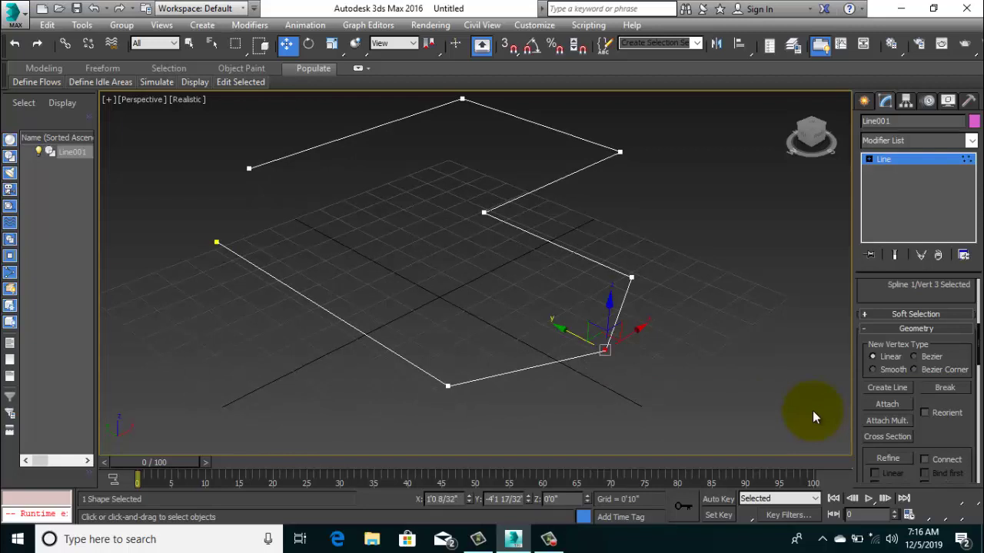
Step: Break the line at the new corner vertex and select the split end vertices
click(815, 417)
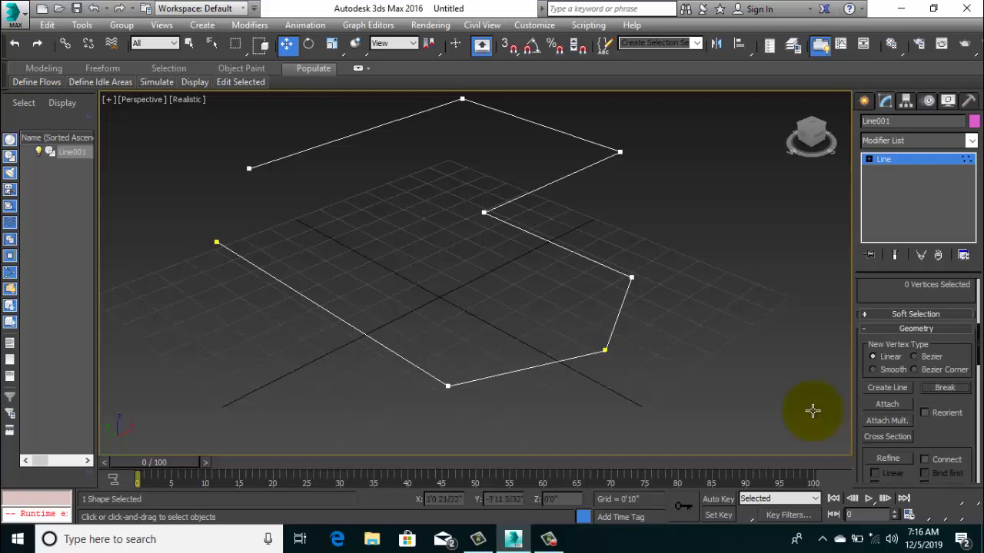
key(ctrl+z)
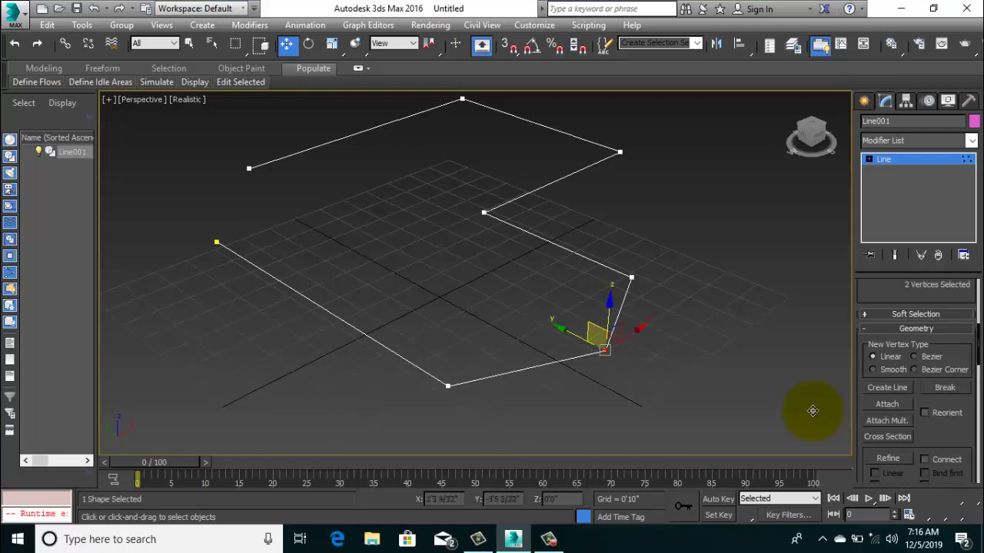
click(815, 417)
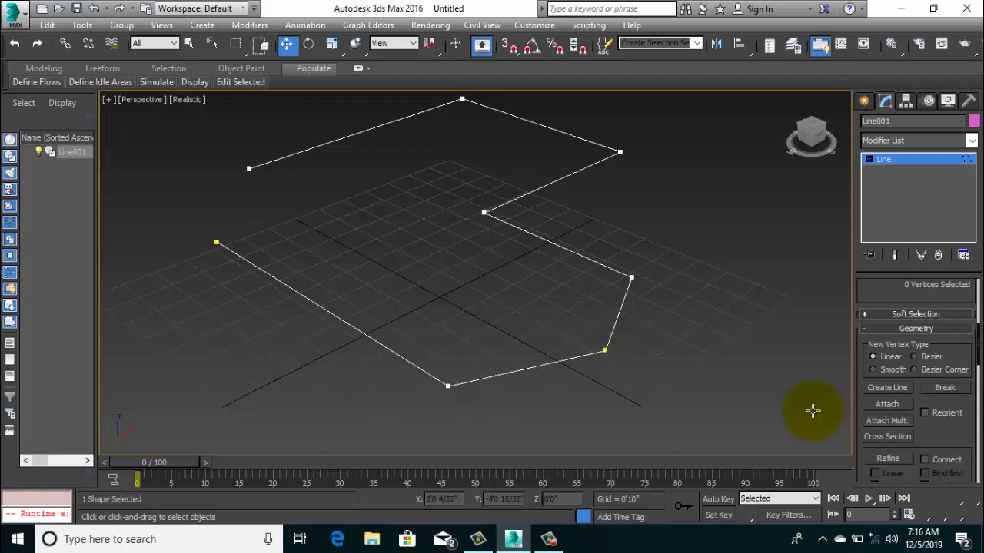
key(ctrl+z)
key(ctrl+z)
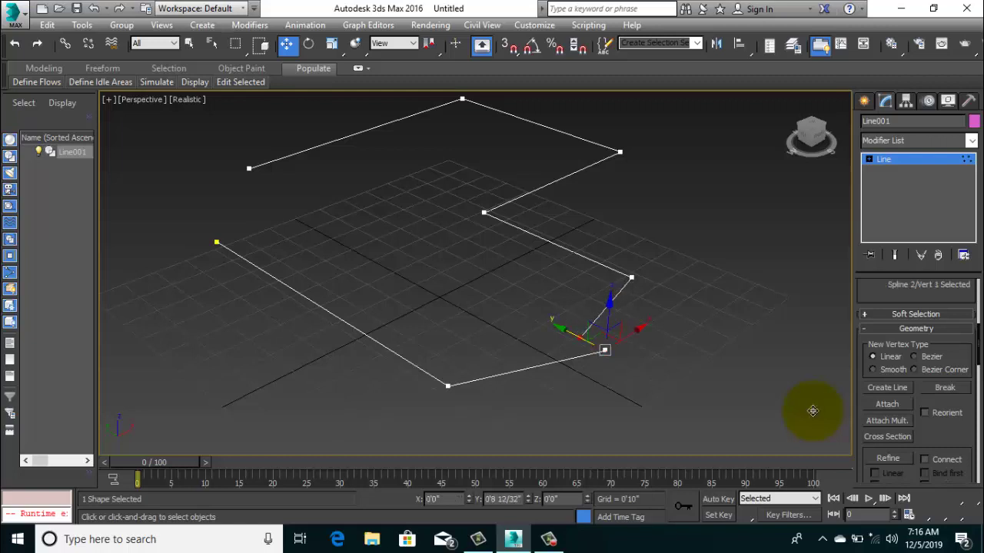
key(ctrl+z)
key(ctrl+z)
key(shift+z)
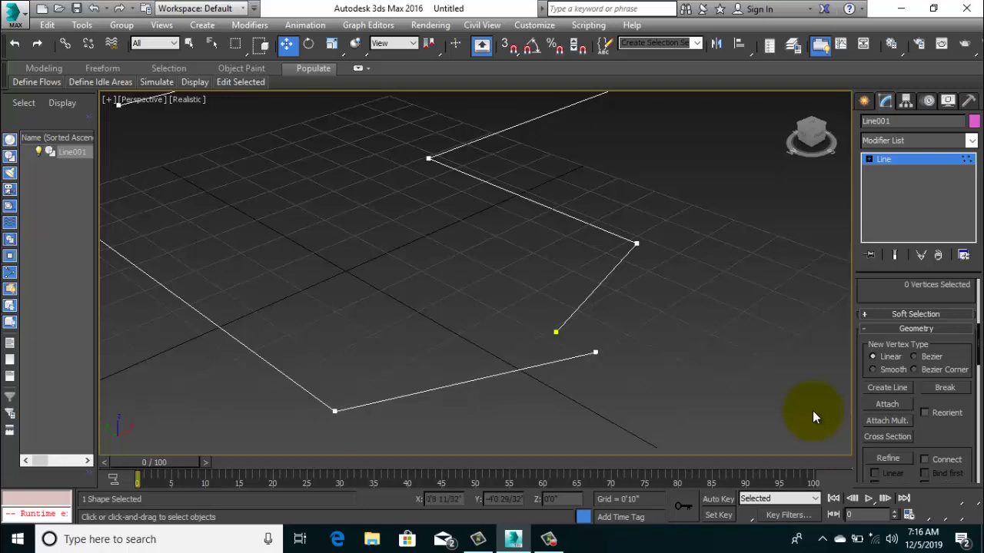
key(shift+z)
key(shift+z)
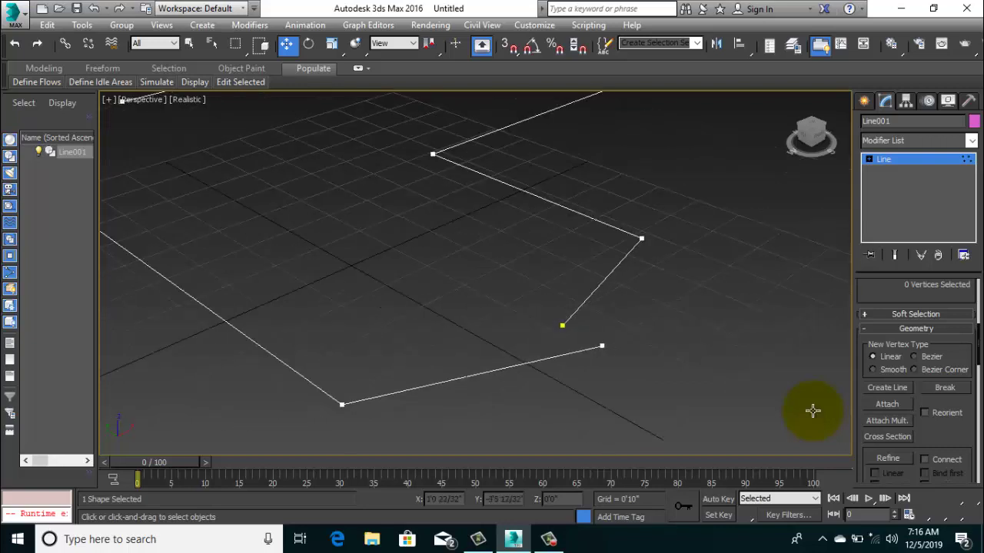
Step: Zoom extents, drag the loose end vertex toward the other endpoint, and show four viewports
key(z)
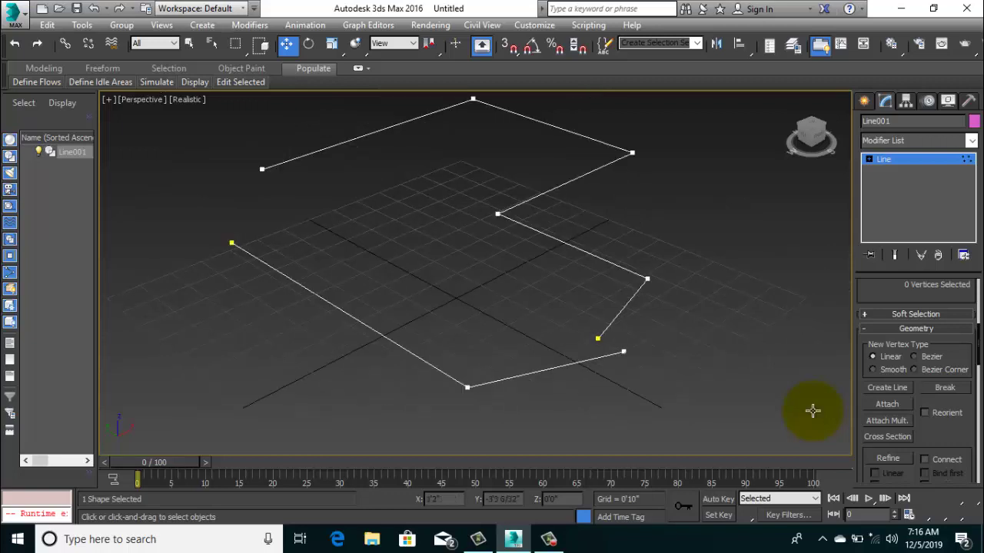
scroll(815, 418, up, 5)
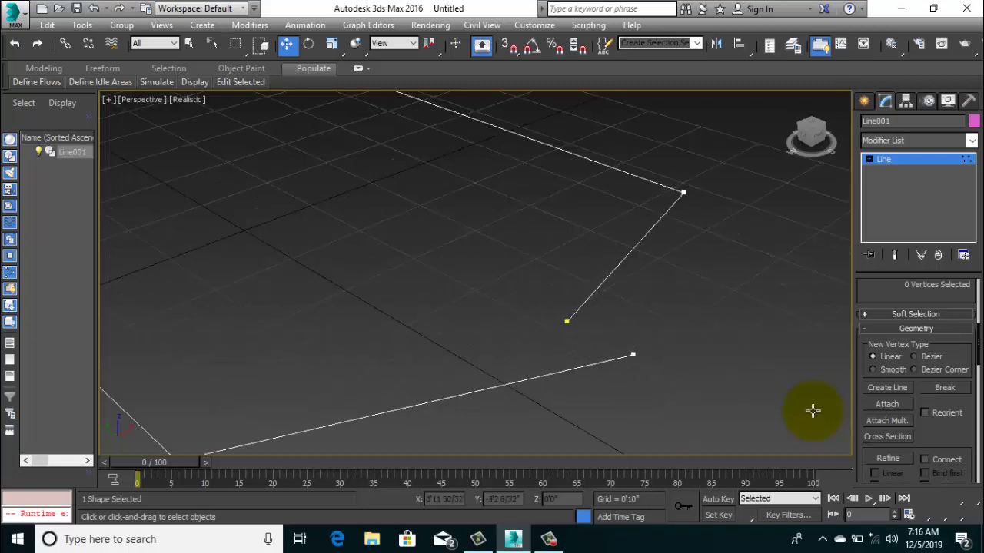
click(632, 354)
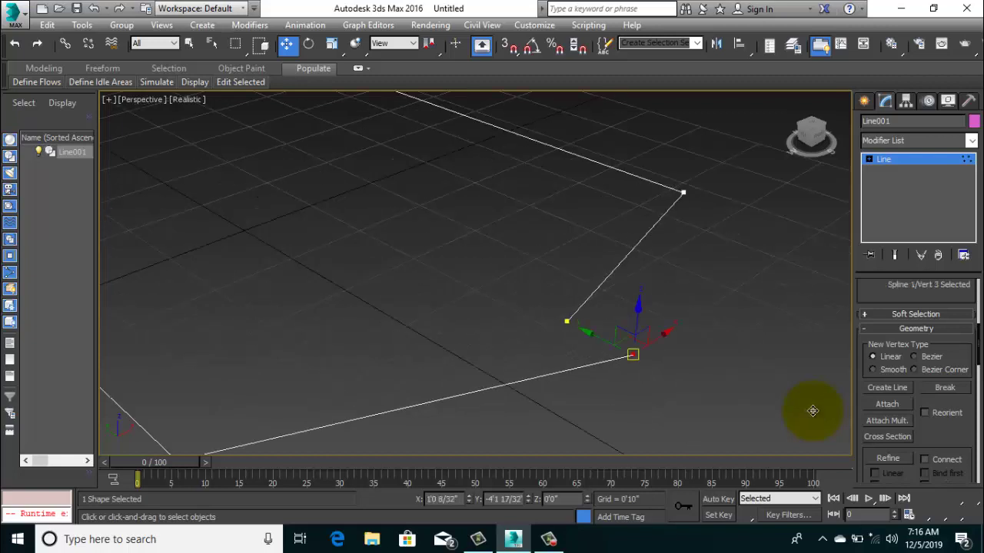
drag(632, 354, 569, 320)
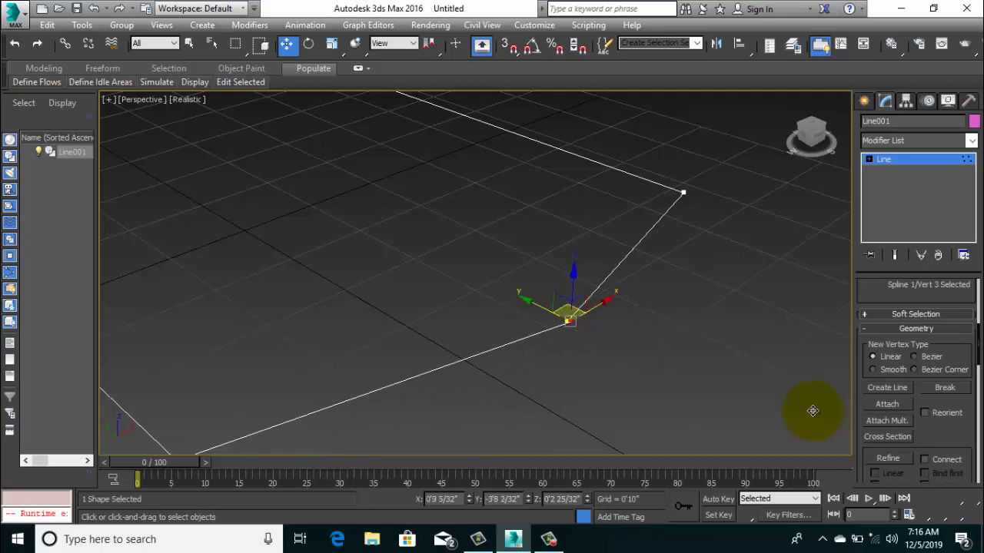
scroll(812, 411, up, 3)
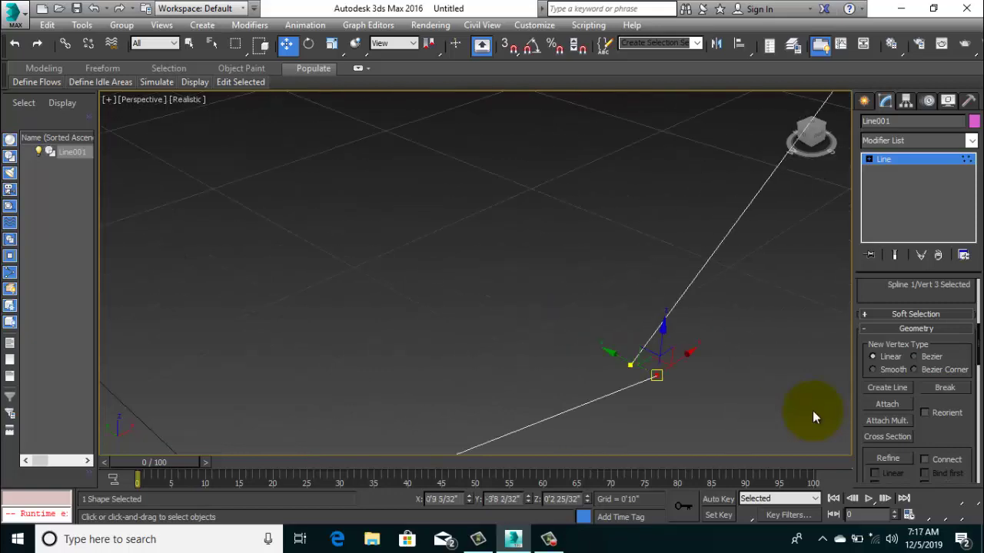
key(alt+w)
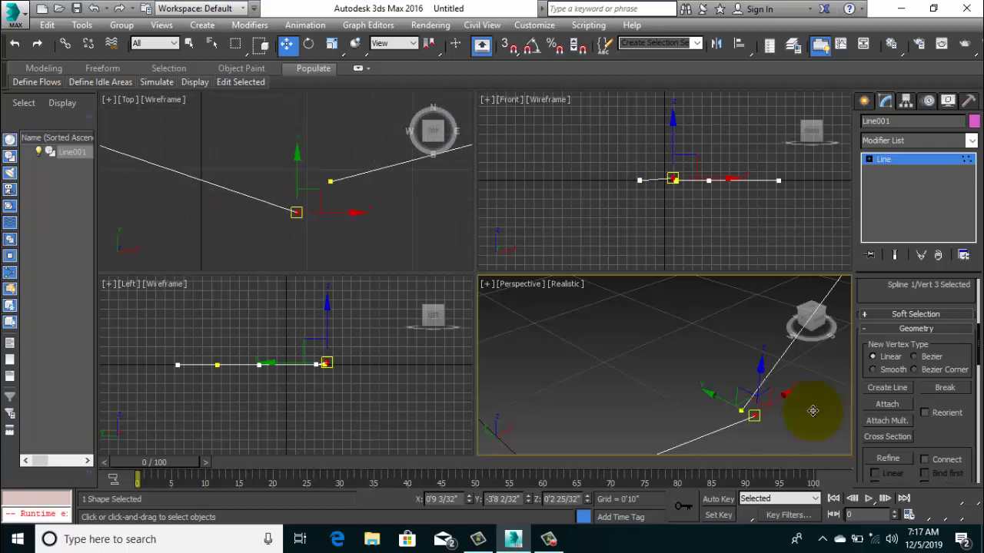
Step: Drag the loose endpoint onto the neighbouring yellow vertex and lower it back to the same height
drag(296, 213, 330, 177)
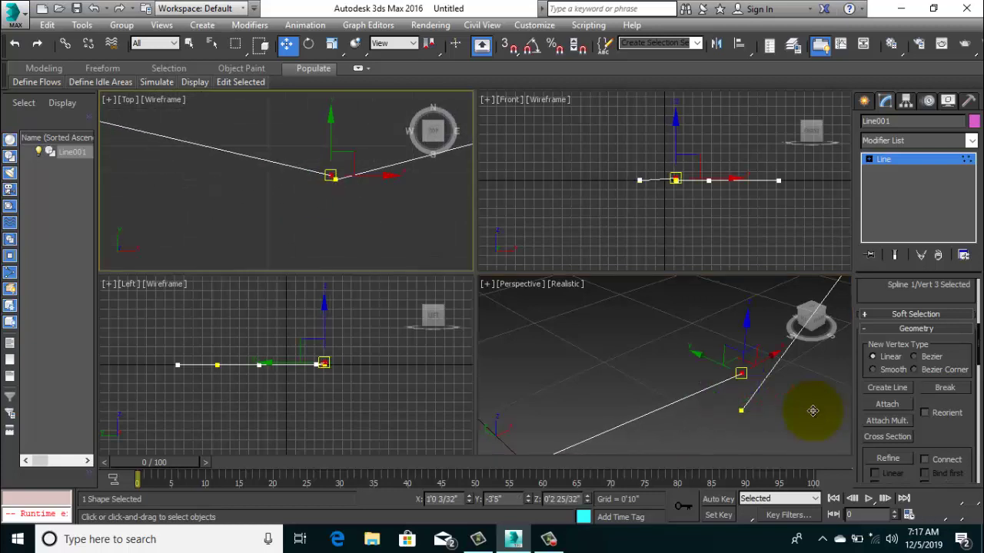
drag(812, 412, 815, 418)
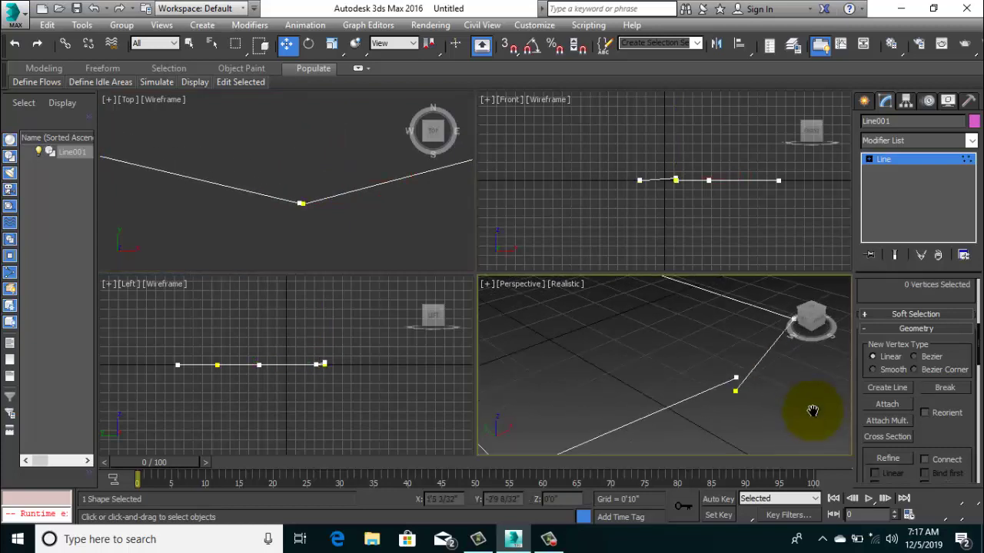
scroll(815, 415, up, 2)
scroll(813, 411, up, 2)
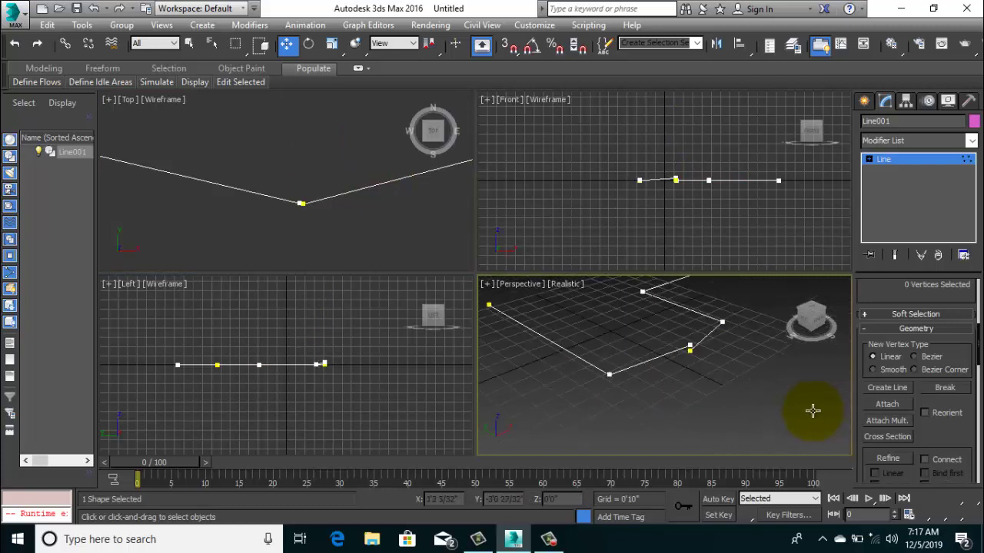
scroll(812, 411, up, 2)
key(ctrl+z)
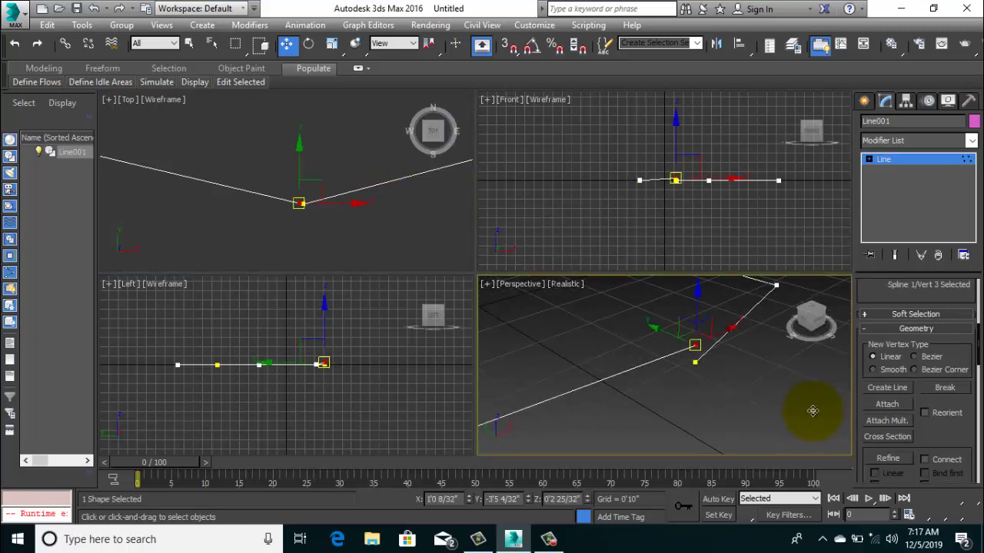
key(ctrl+z)
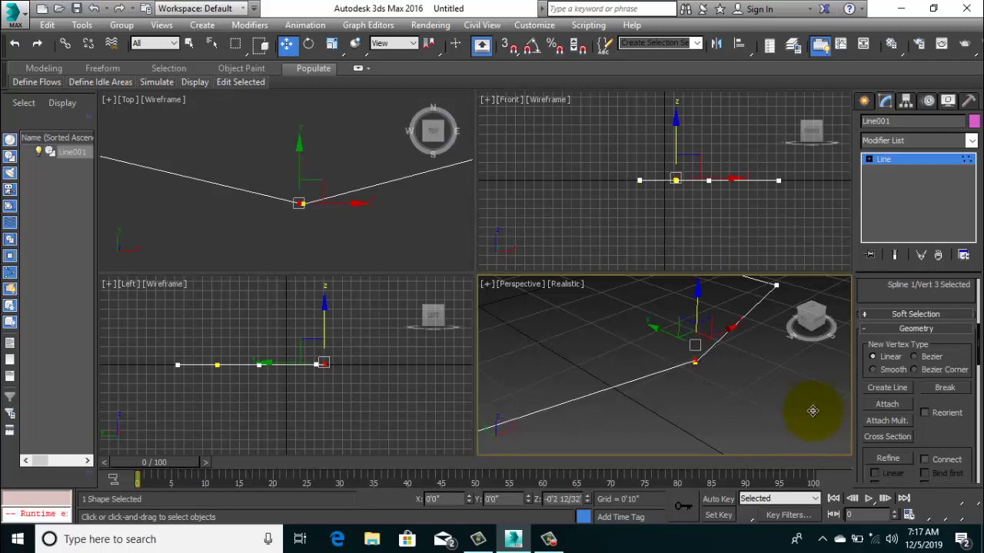
key(ctrl+z)
key(ctrl+z)
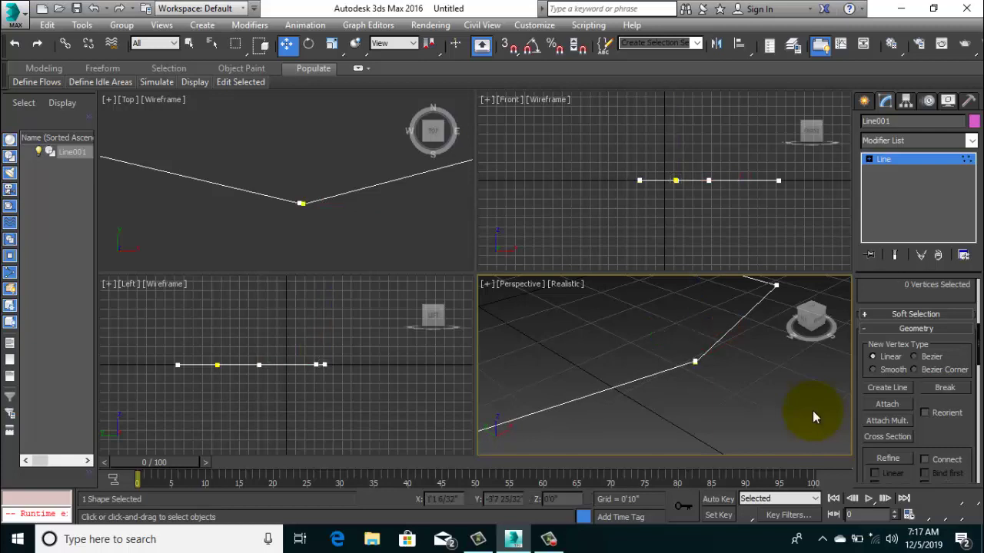
key(ctrl+z)
key(ctrl+z)
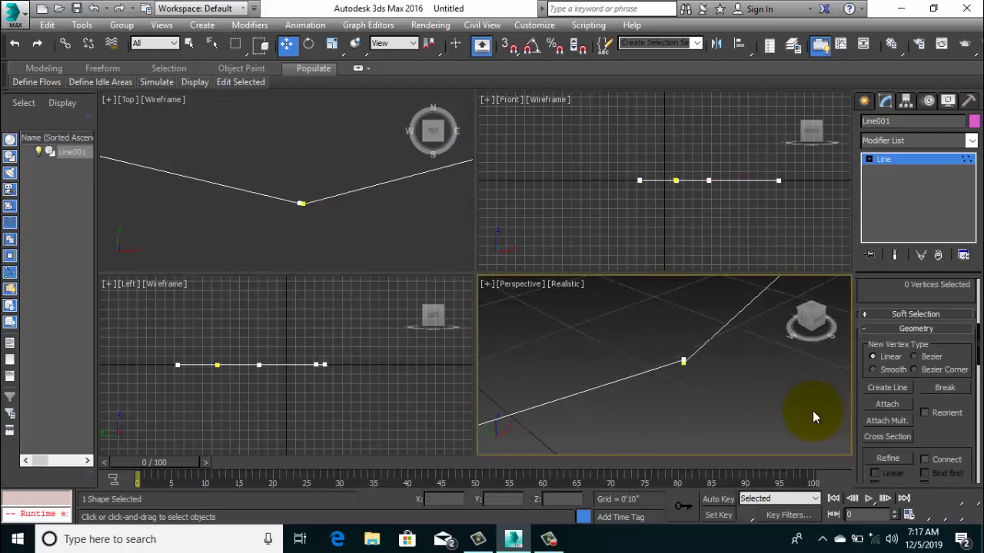
key(ctrl+z)
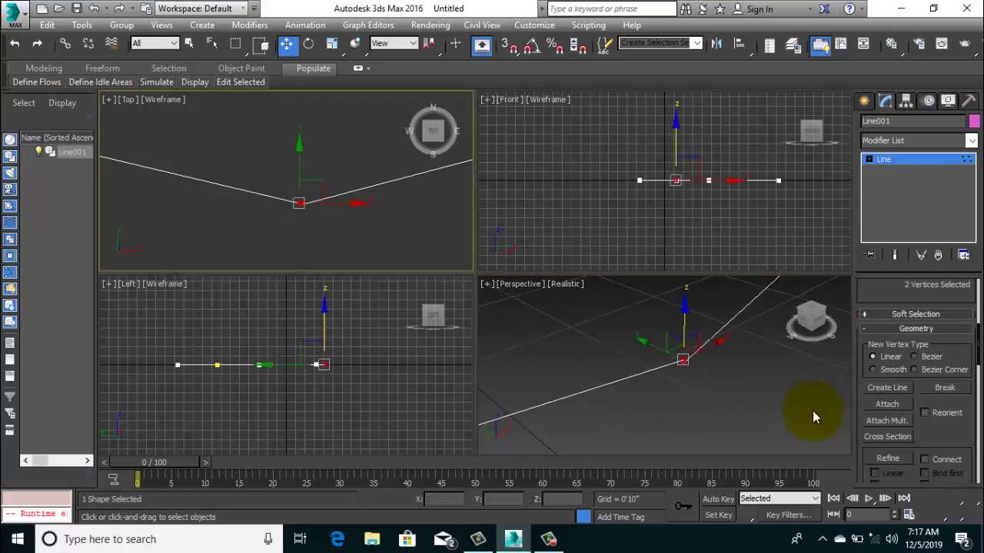
Step: Try welding the corner vertices (none within threshold), then nudge the corner vertex toward the other endpoint
scroll(812, 411, down, 3)
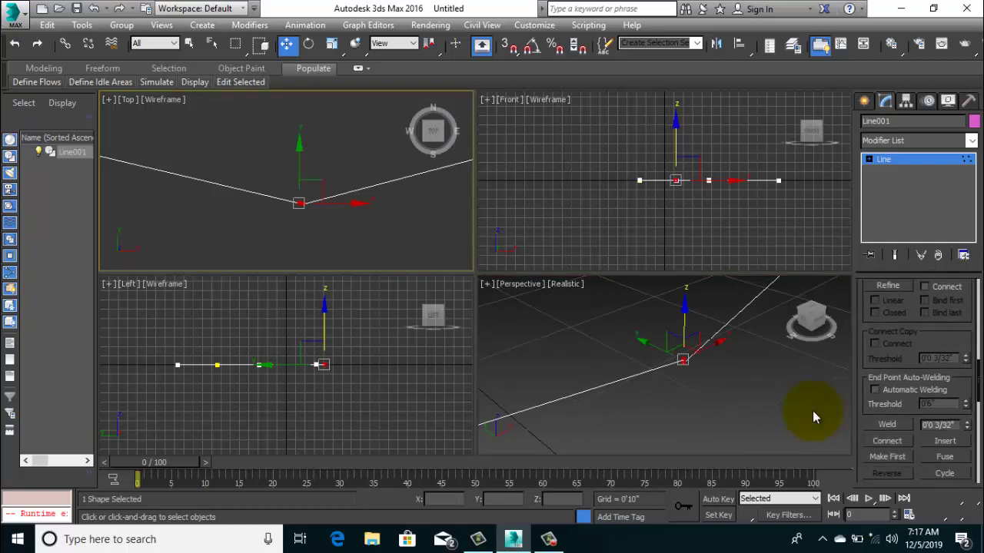
key(ctrl+w)
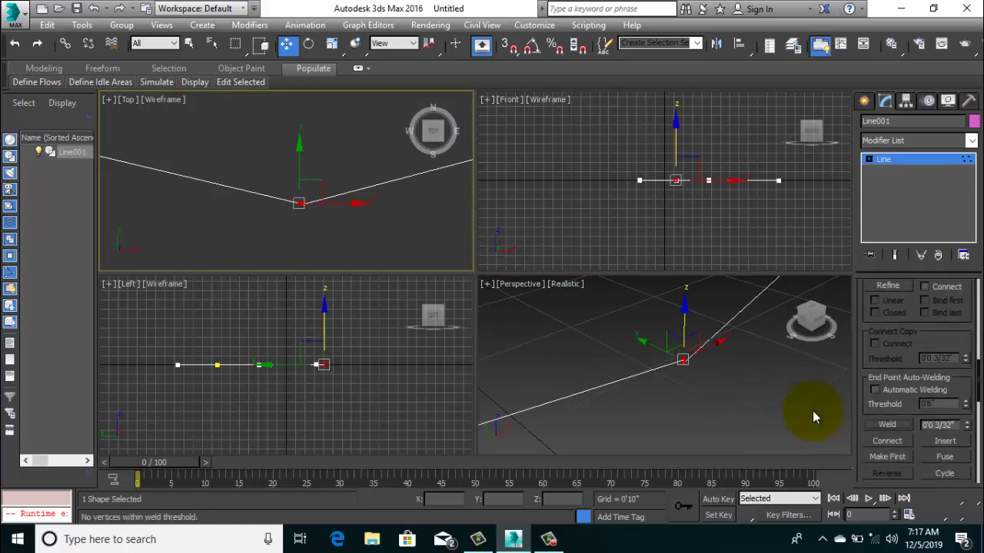
click(814, 415)
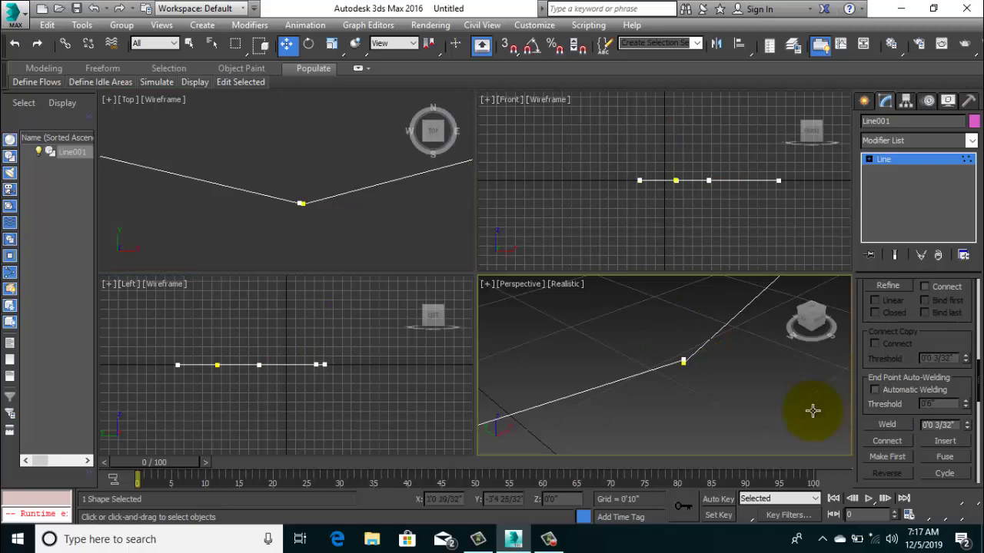
key(ctrl+z)
key(ctrl+z)
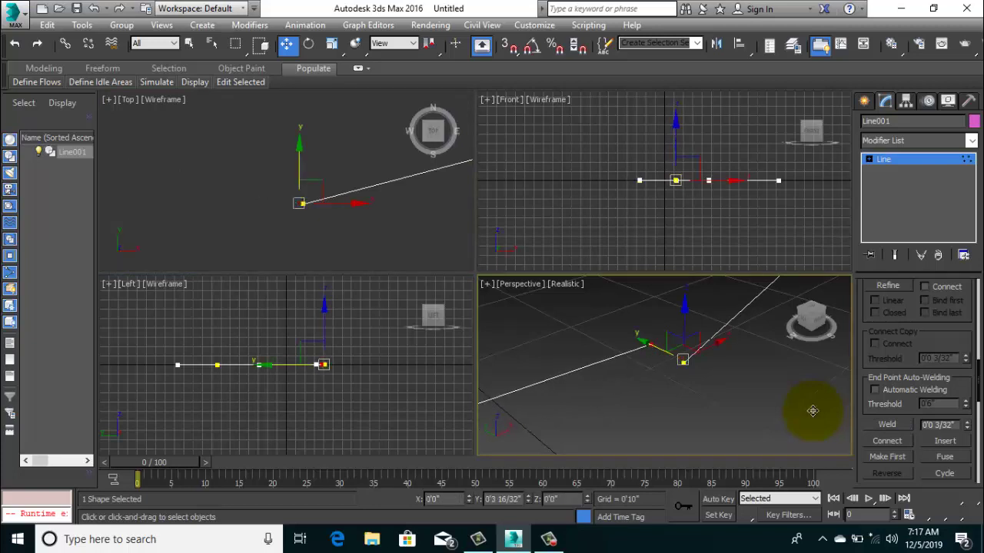
key(ctrl+z)
key(ctrl+z)
key(ctrl+z)
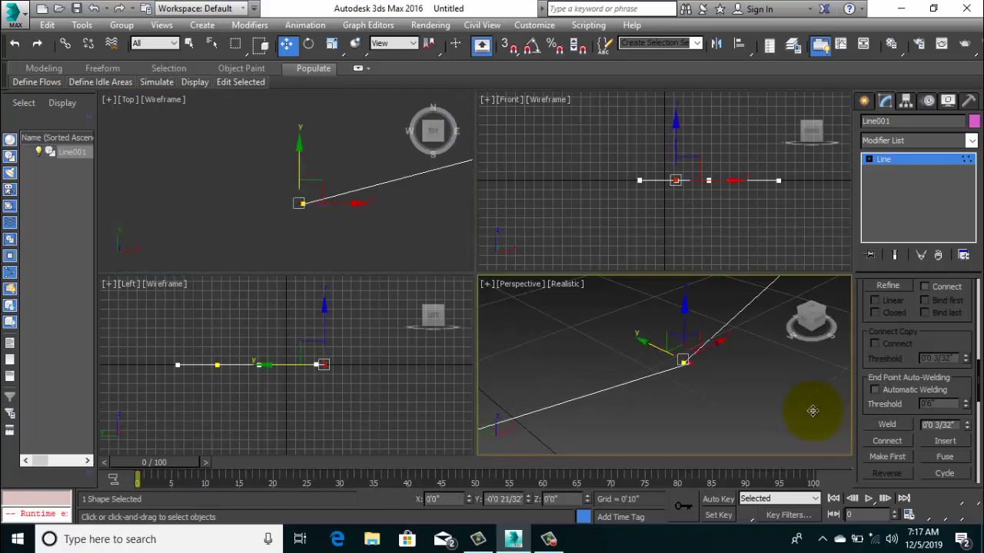
key(ctrl+z)
key(ctrl+z)
key(ctrl+z)
key(ctrl+z)
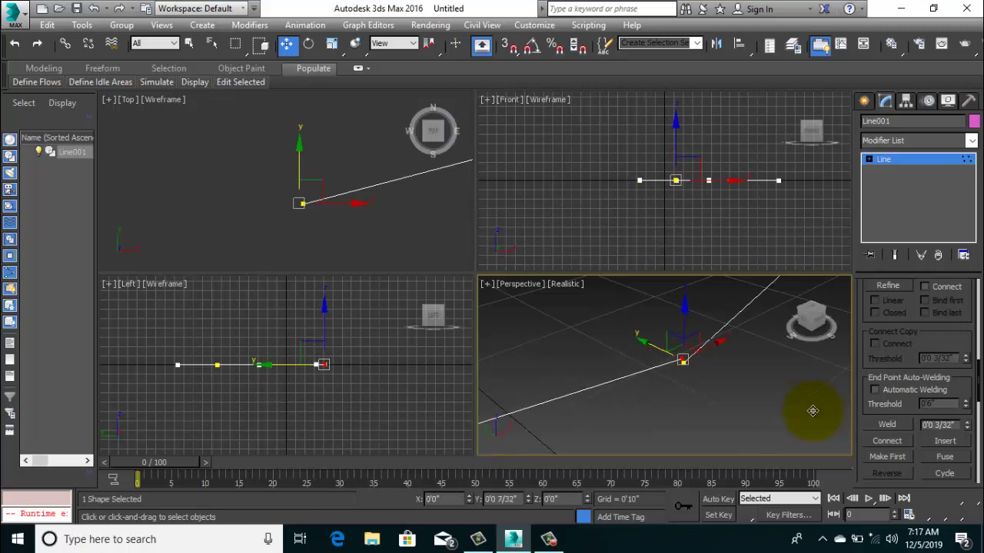
key(ctrl+z)
key(ctrl+z)
key(ctrl+z)
key(ctrl+z)
key(ctrl+z)
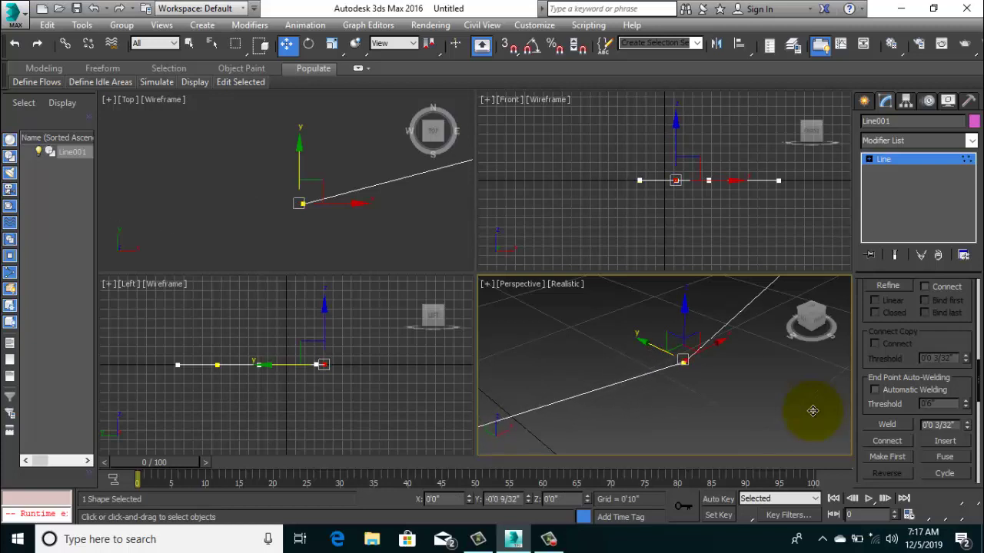
key(ctrl+z)
key(ctrl+z)
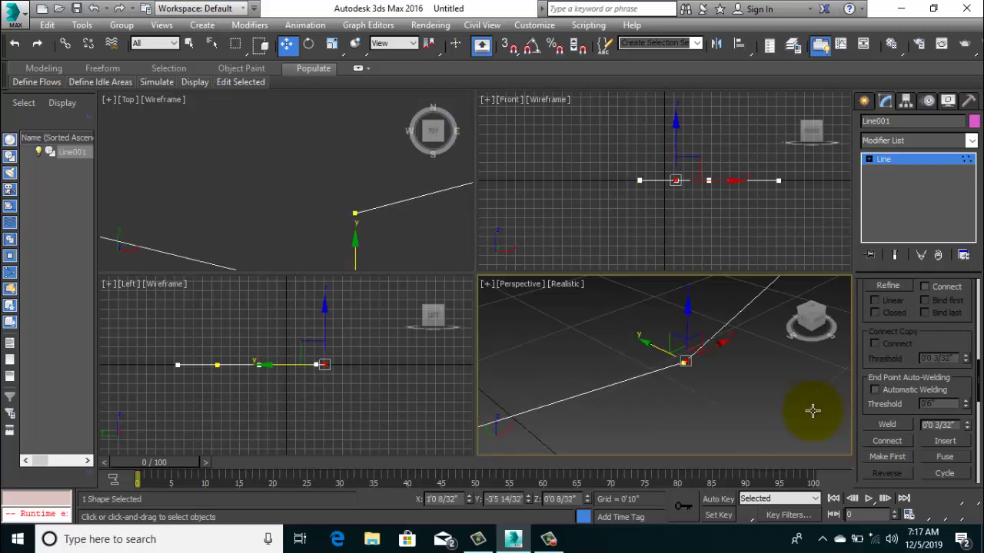
key(ctrl+z)
key(ctrl+z)
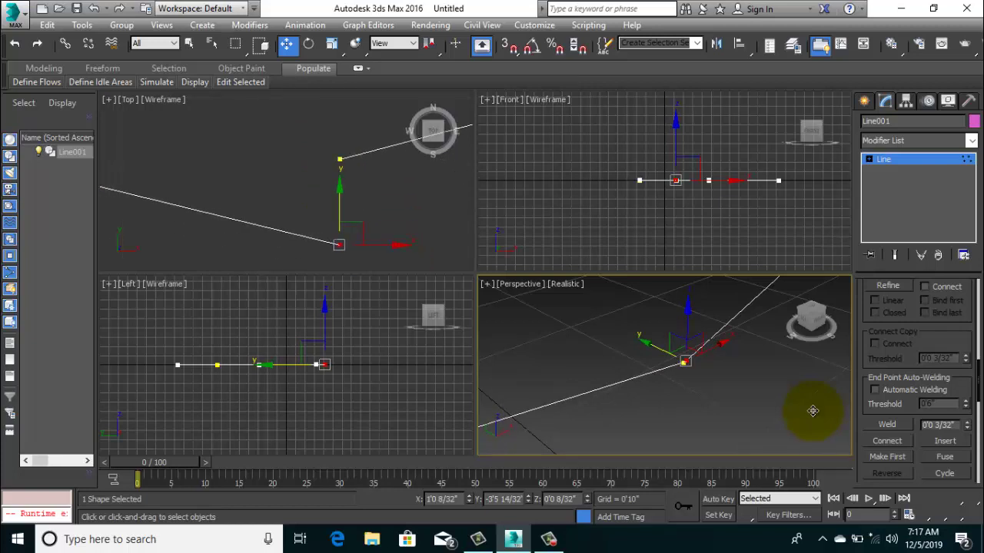
key(ctrl+z)
key(ctrl+z)
key(ctrl+z)
key(ctrl+z)
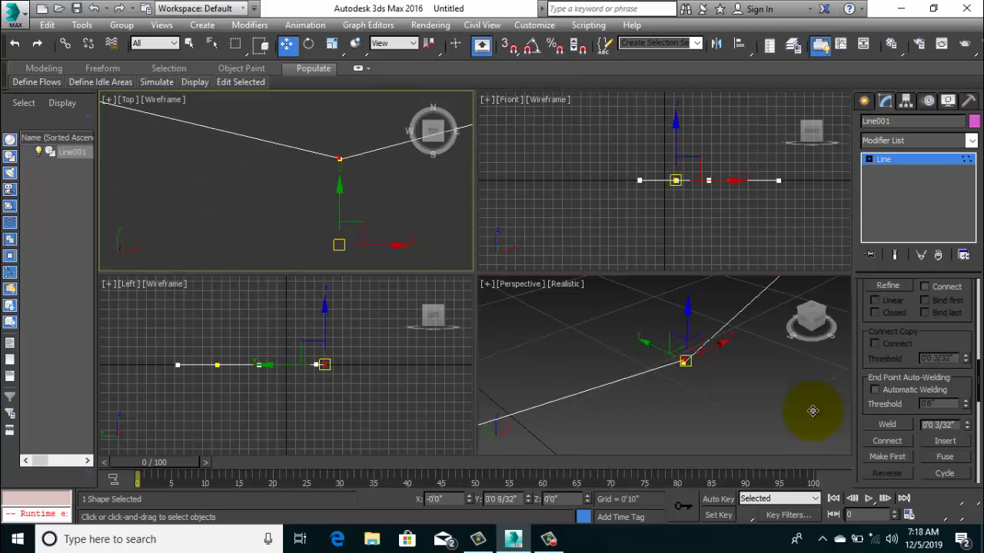
key(ctrl+z)
key(ctrl+z)
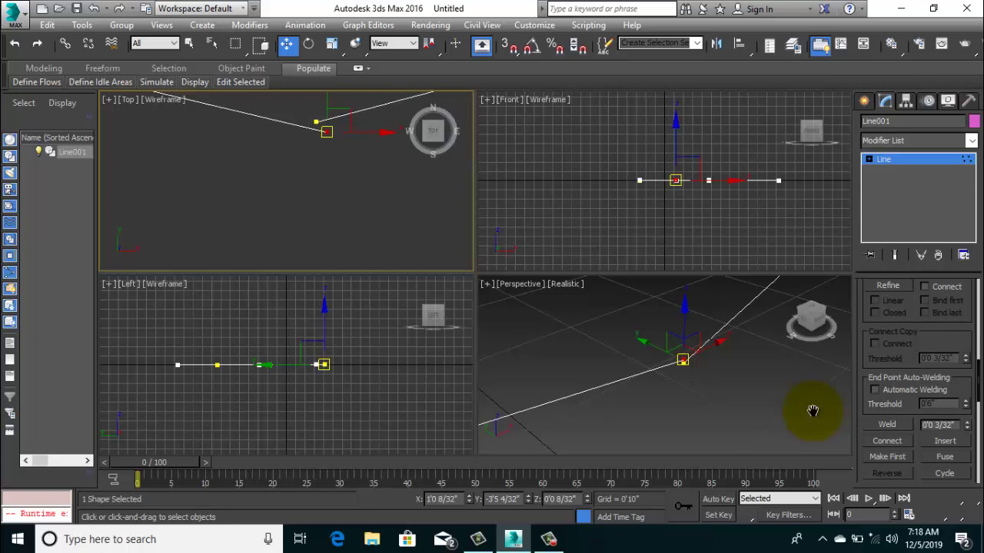
Step: Select the neighbouring end vertex and nudge it onto the other endpoint in the Top view
middle_drag(812, 412, 816, 417)
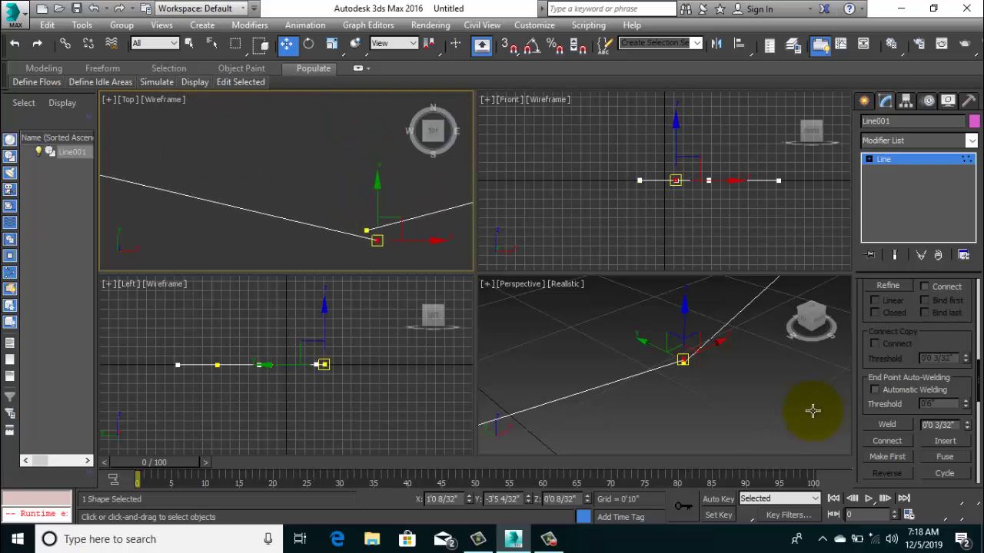
key(ctrl+z)
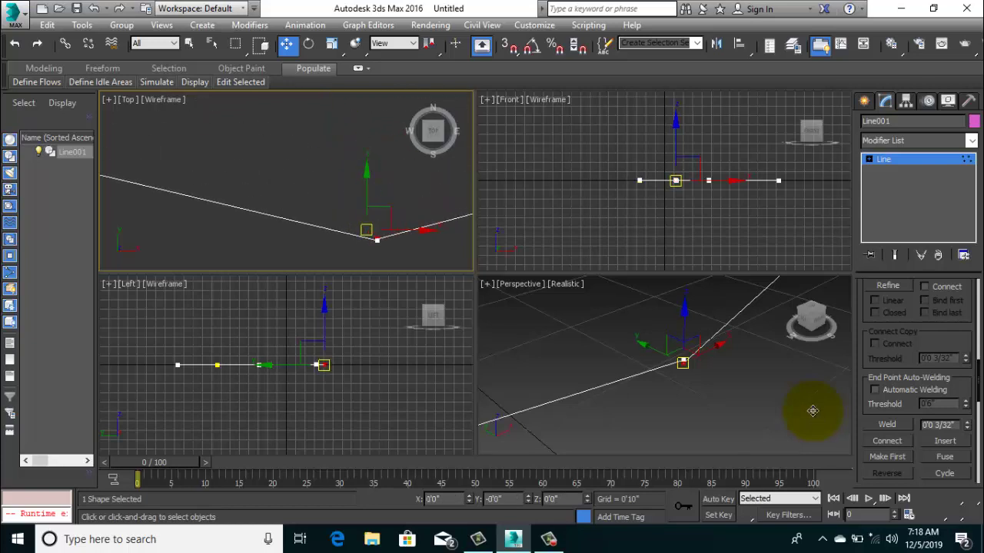
key(ctrl+z)
key(ctrl+z)
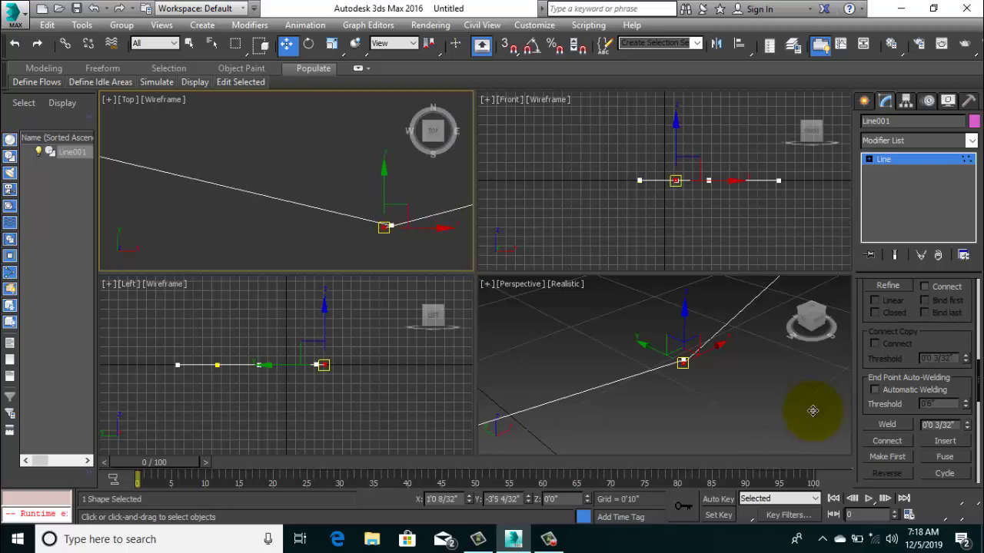
key(ctrl+z)
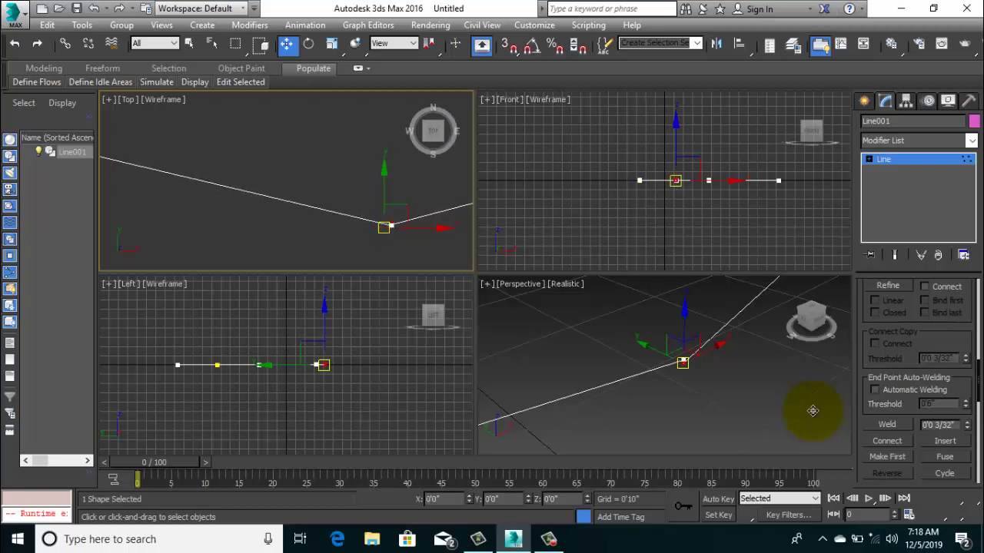
key(ctrl+z)
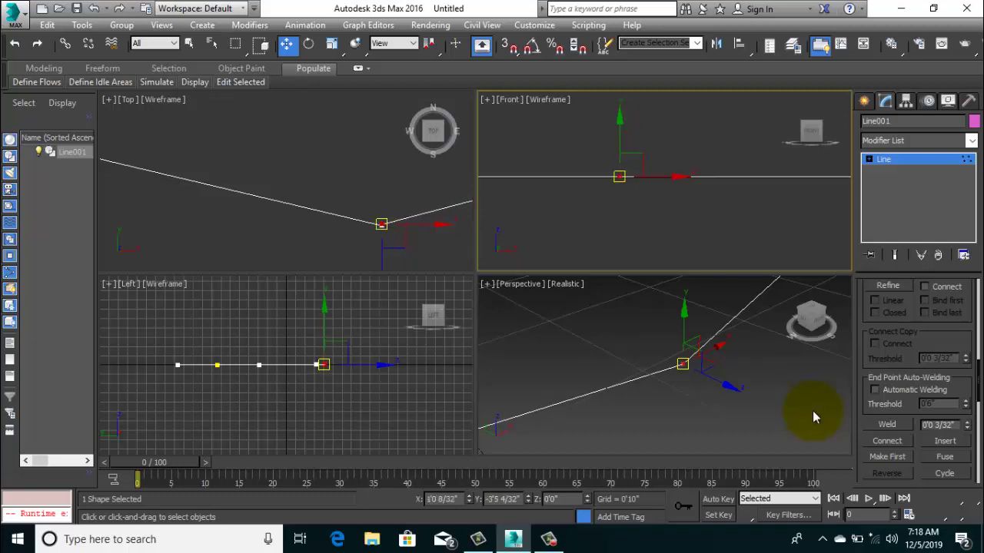
Step: Region-select Line001's two coincident corner vertices, Weld them, and make Perspective the active view
drag(813, 411, 816, 418)
drag(598, 162, 633, 197)
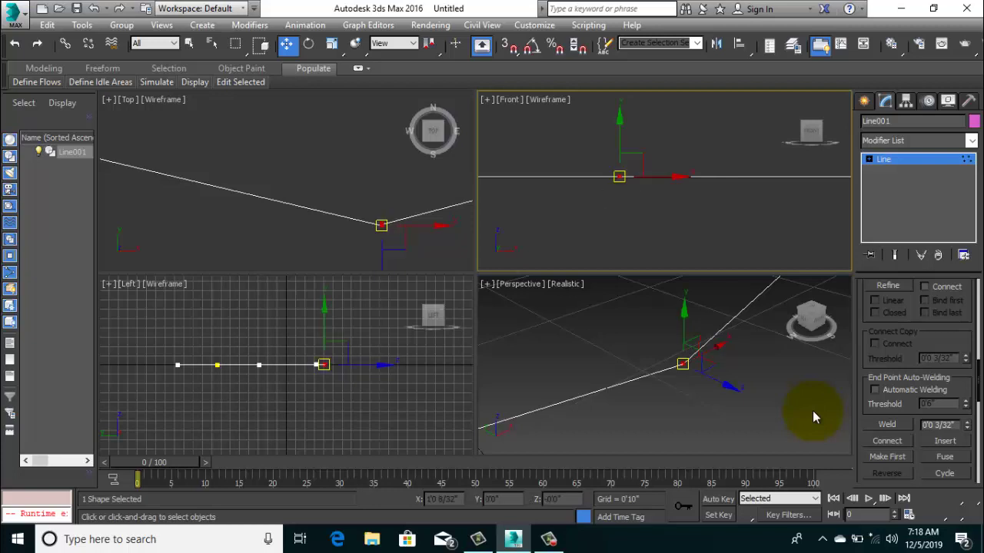
key(ctrl+w)
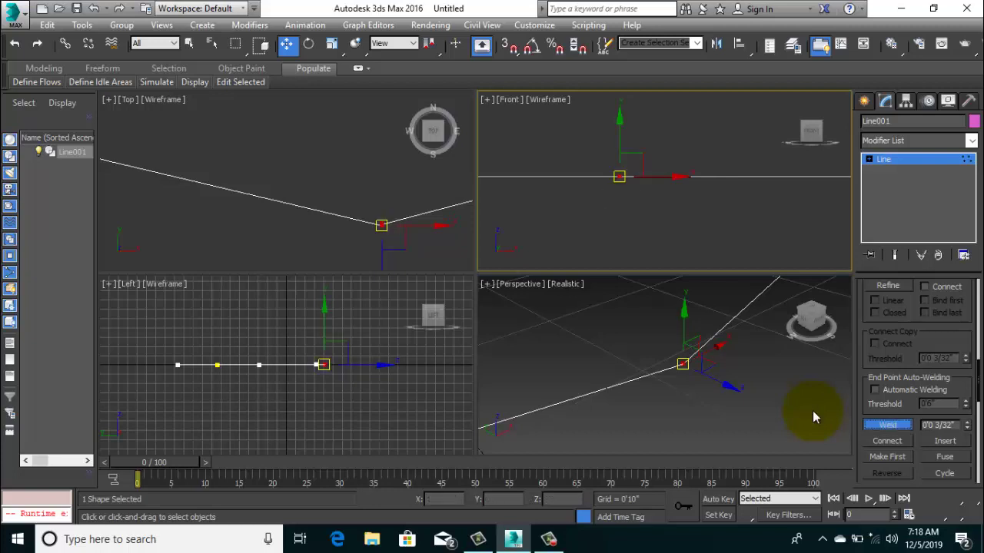
right_click(814, 415)
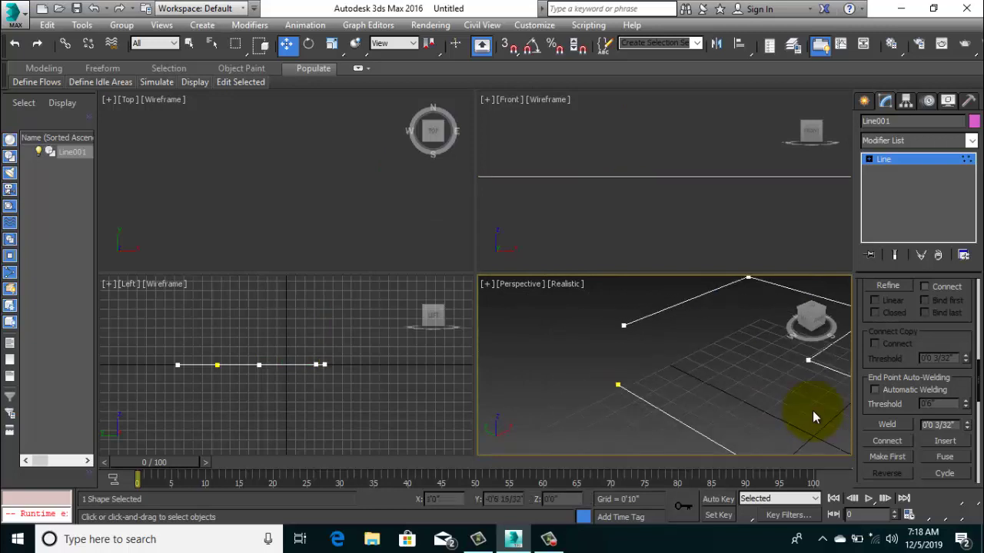
Step: Find Connect in the Geometry rollout and turn it on for Line001's open endpoints
scroll(815, 417, down, 3)
scroll(815, 418, down, 2)
scroll(815, 417, down, 2)
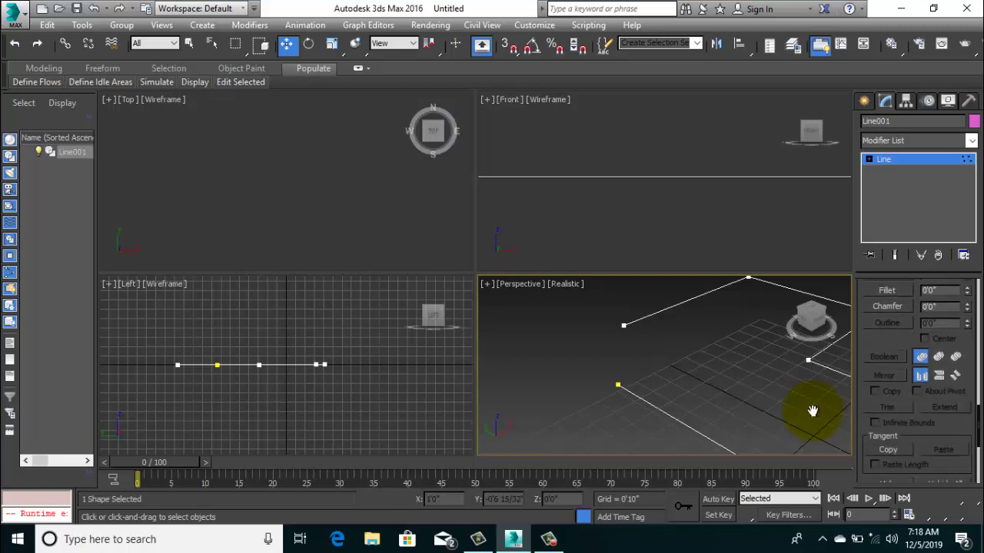
scroll(812, 412, down, 1)
scroll(813, 411, down, 1)
scroll(813, 412, down, 2)
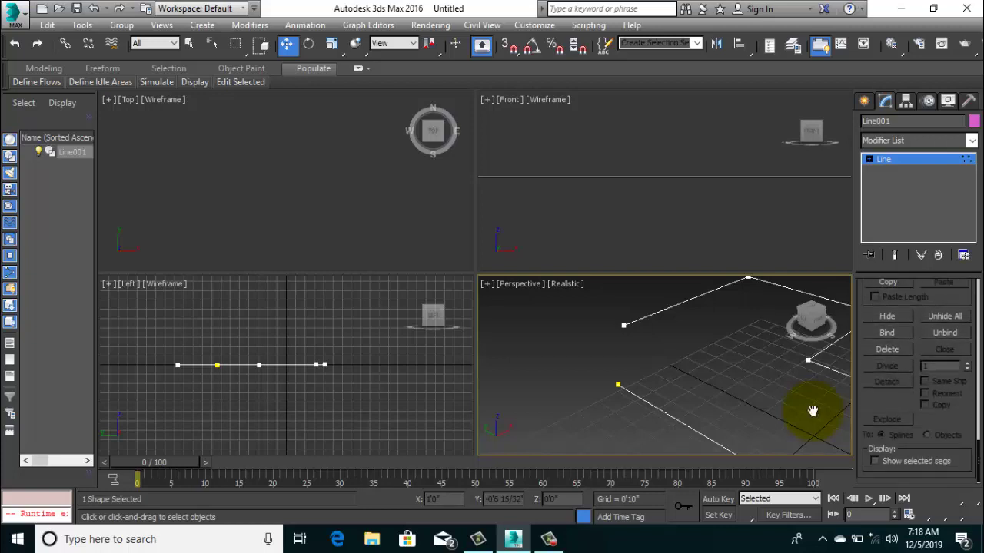
scroll(813, 411, up, 1)
scroll(813, 412, up, 2)
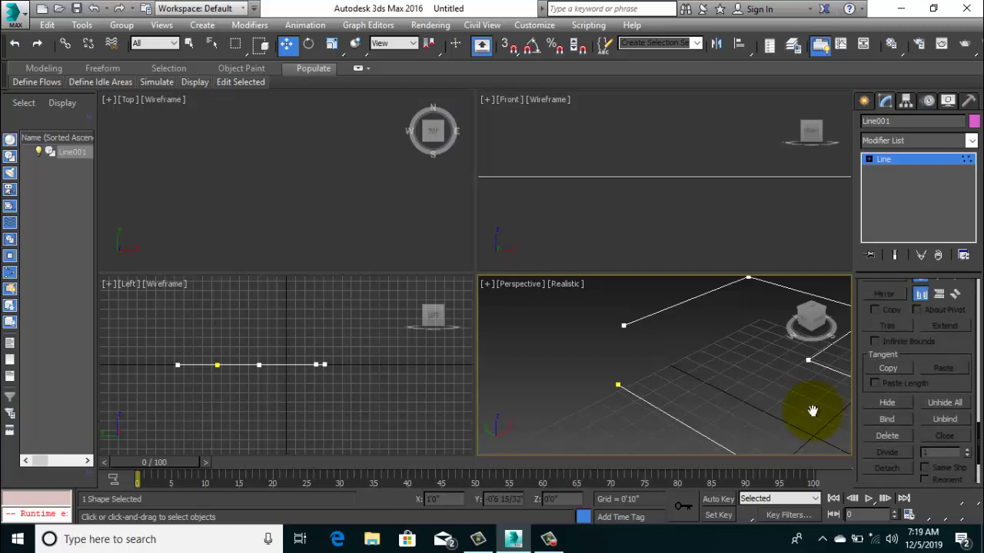
scroll(813, 411, up, 2)
scroll(813, 412, up, 1)
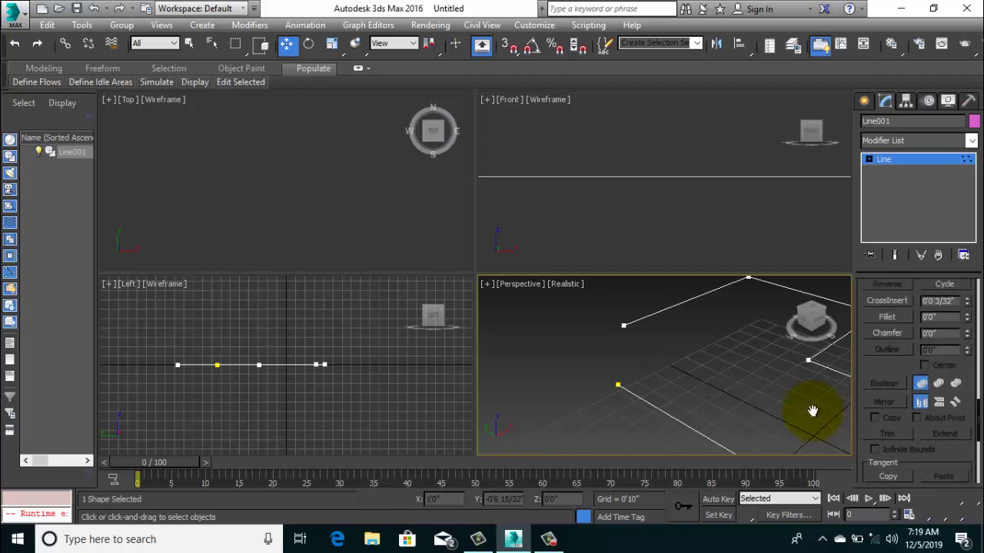
scroll(812, 411, up, 2)
scroll(812, 412, up, 1)
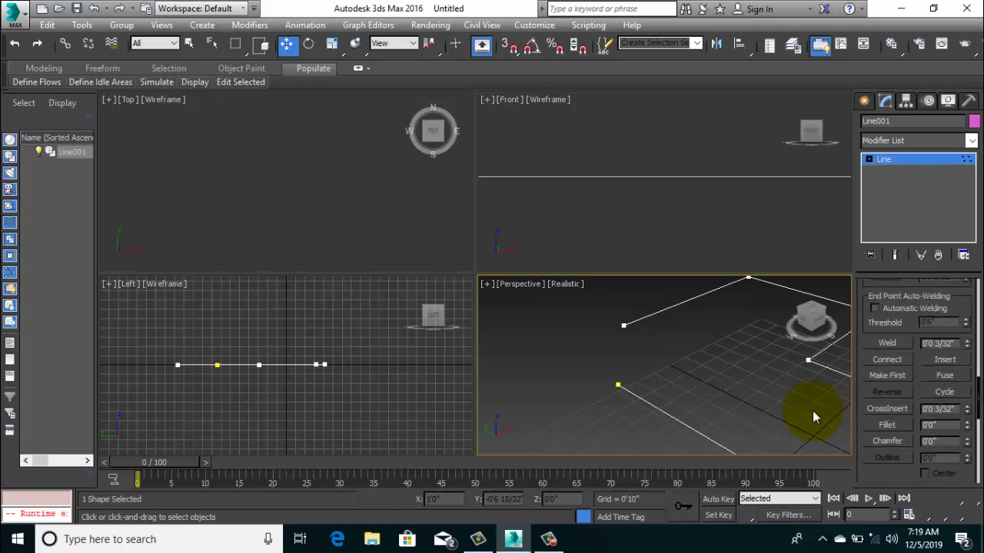
click(888, 360)
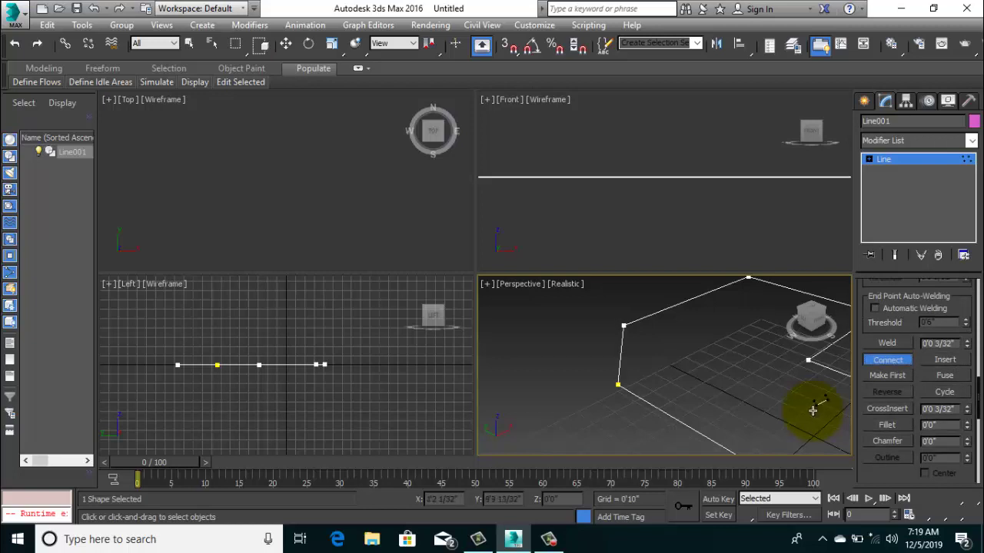
Step: Bridge Line001's two open endpoints with a straight segment, then return to Select and Move
scroll(813, 414, down, 3)
scroll(815, 417, up, 1)
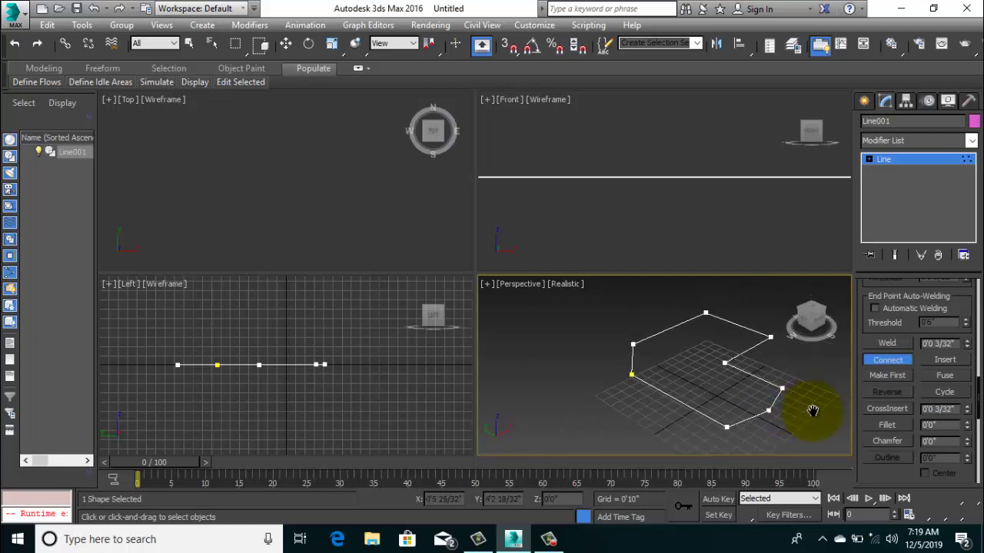
scroll(815, 417, up, 1)
scroll(815, 417, up, 1)
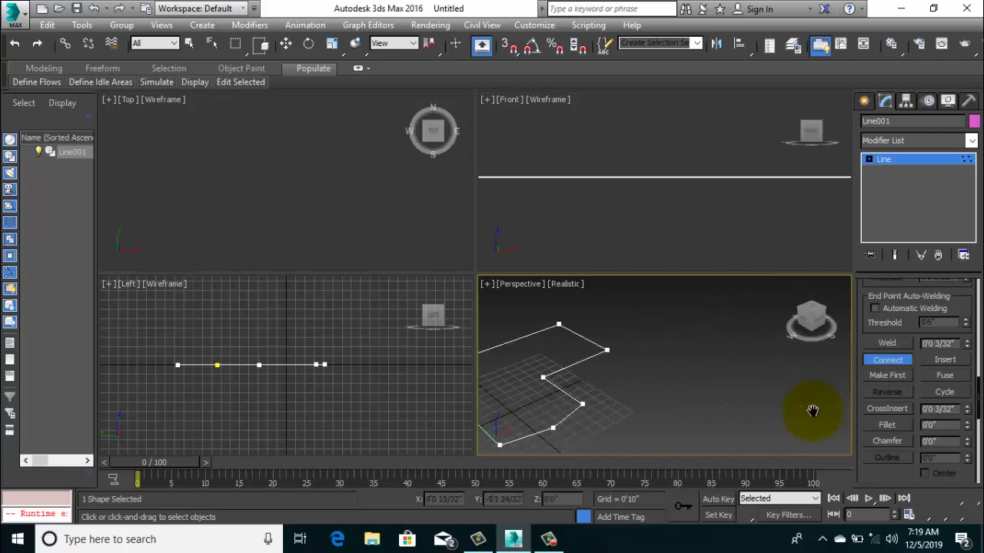
scroll(815, 417, up, 1)
scroll(815, 417, up, 1)
scroll(815, 417, up, 3)
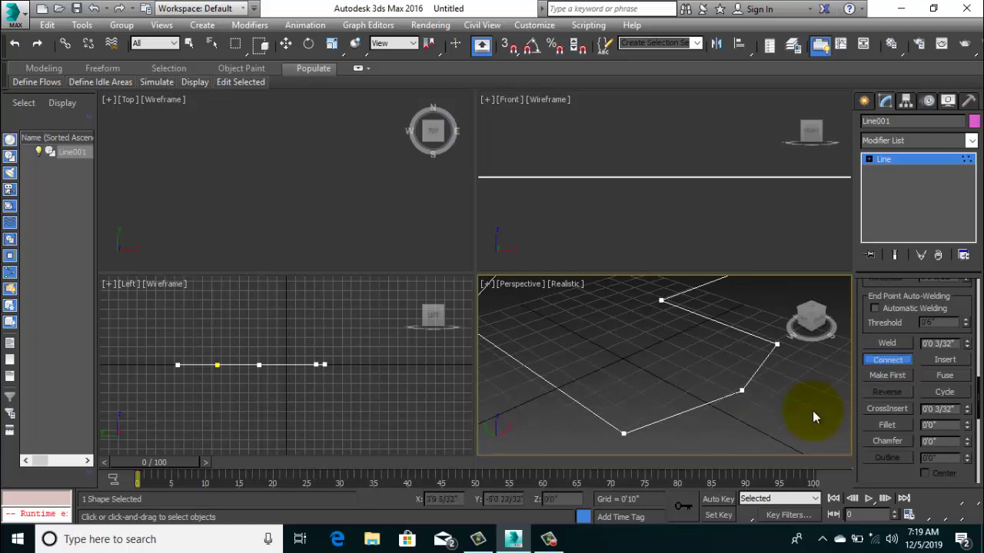
key(w)
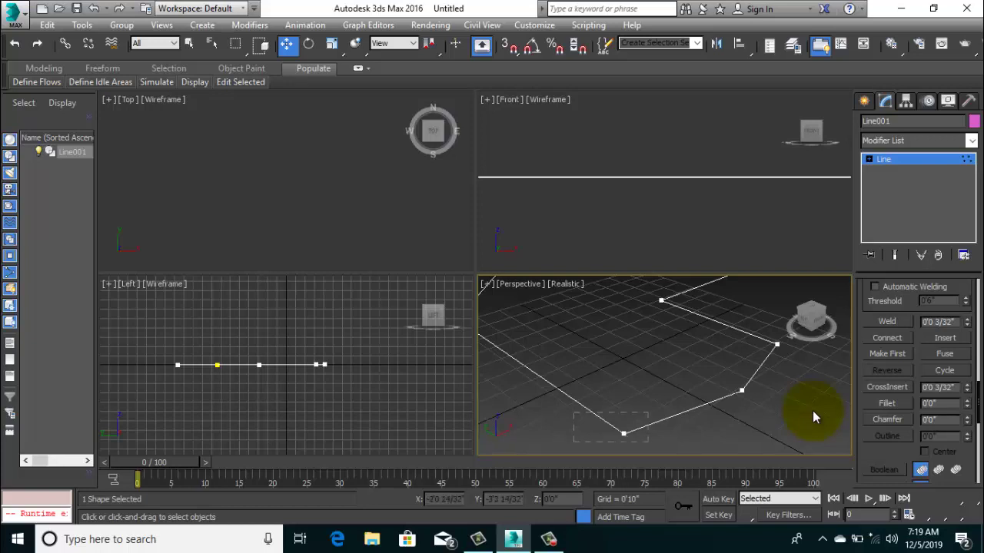
Step: Fillet Line001's bottom corner vertex to 0'11" and zoom extents to view the curve
drag(574, 414, 648, 442)
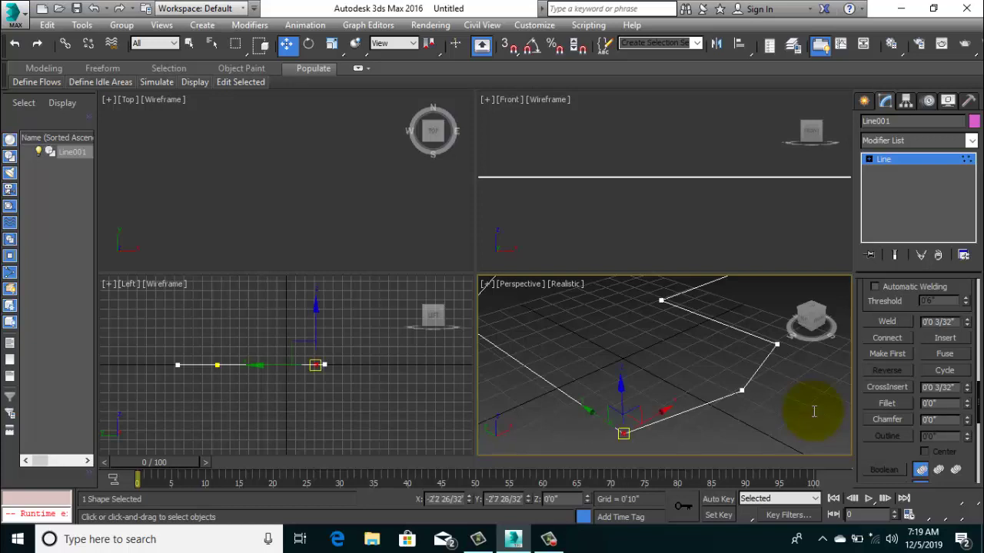
drag(815, 417, 812, 411)
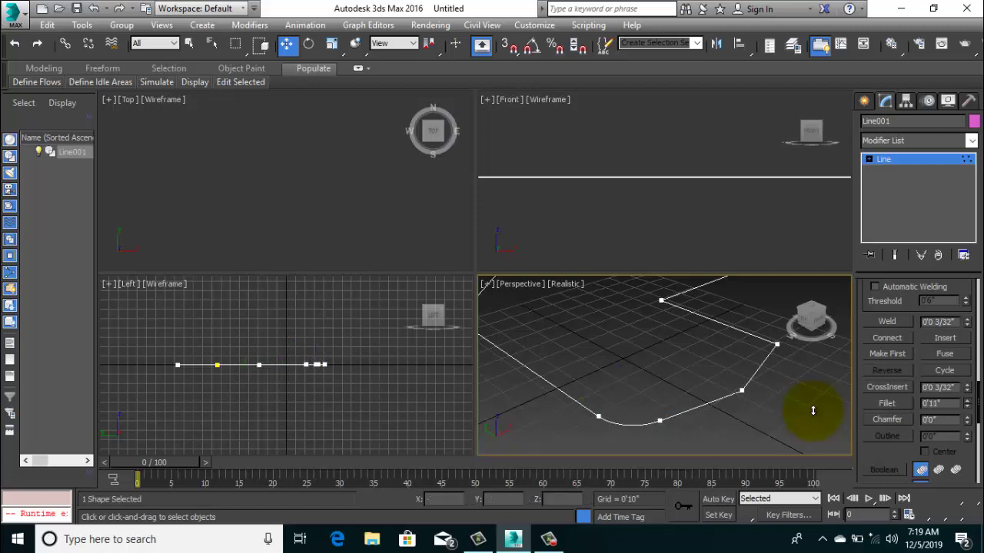
key(z)
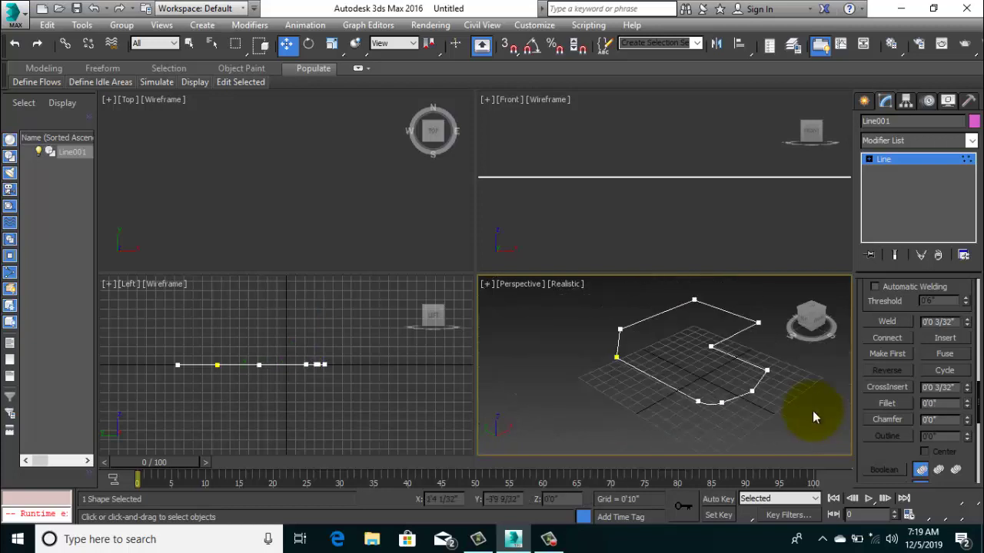
alt+middle_drag(814, 417, 815, 418)
Step: Chamfer a right-side corner vertex of Line001 by about 1'6" and zoom extents
click(653, 361)
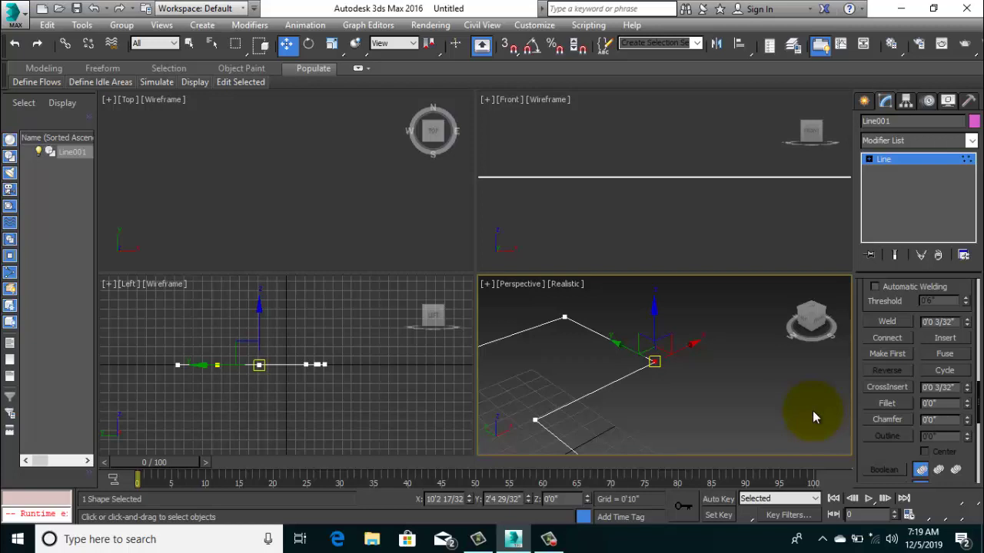
drag(815, 417, 812, 411)
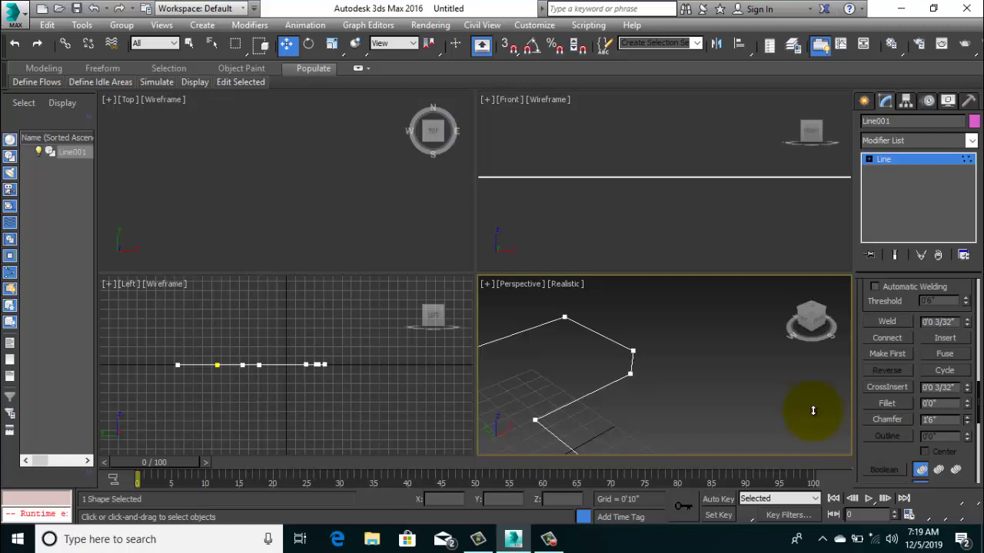
drag(815, 417, 815, 417)
key(z)
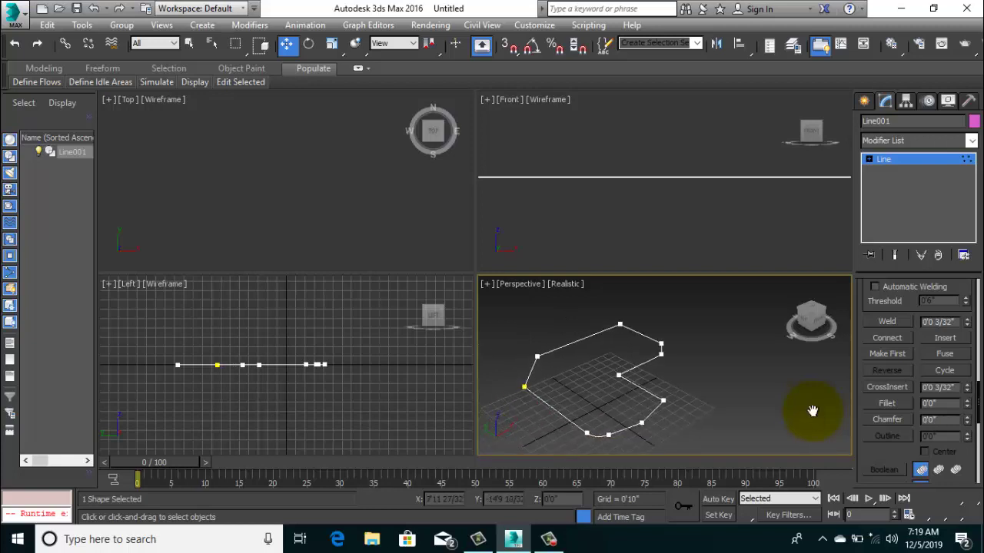
Step: Enable Line001 in renderer and viewport as a Rectangular profile, 3'6 24/32" long by 0'2" wide
scroll(812, 411, up, 2)
scroll(813, 410, up, 2)
scroll(813, 414, up, 2)
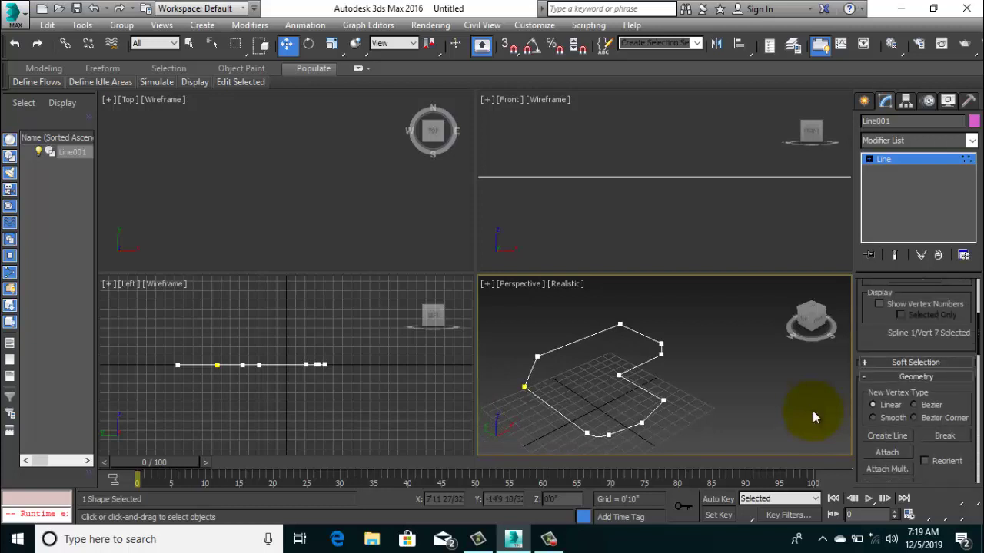
scroll(814, 417, up, 2)
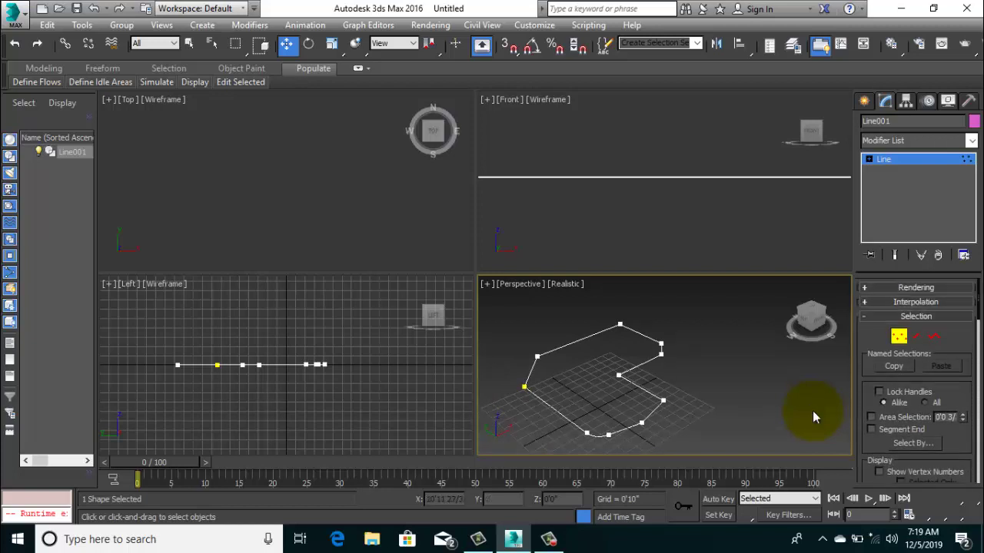
click(916, 286)
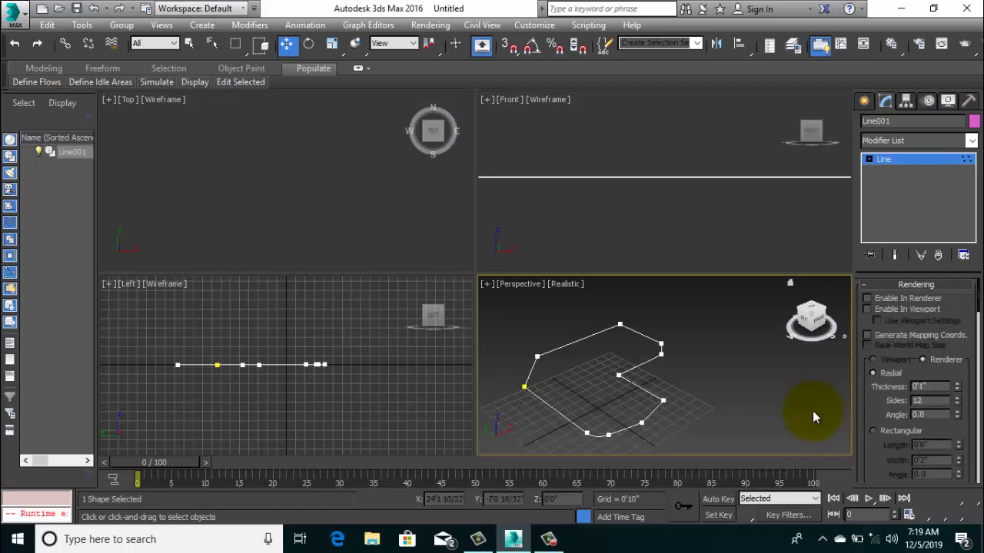
click(867, 298)
click(867, 309)
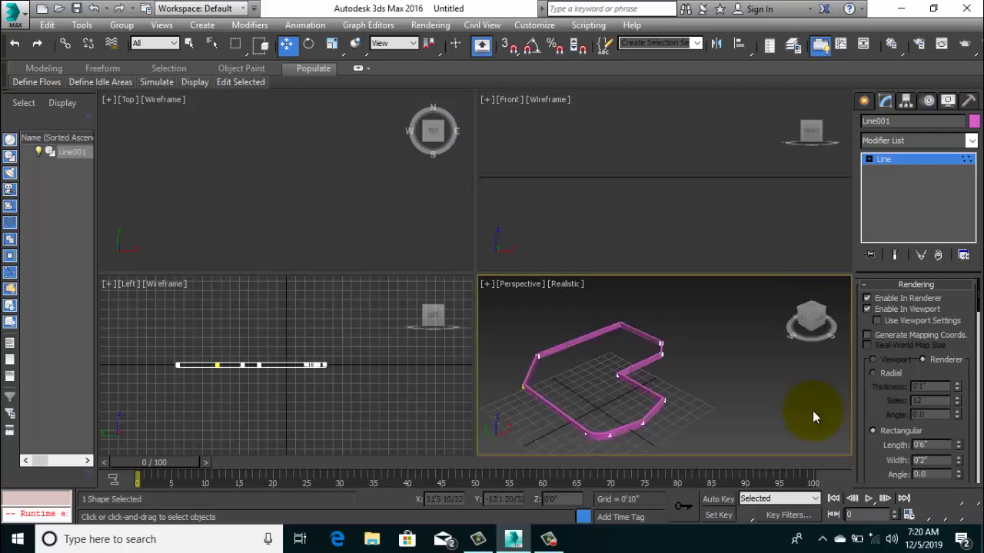
drag(812, 411, 812, 411)
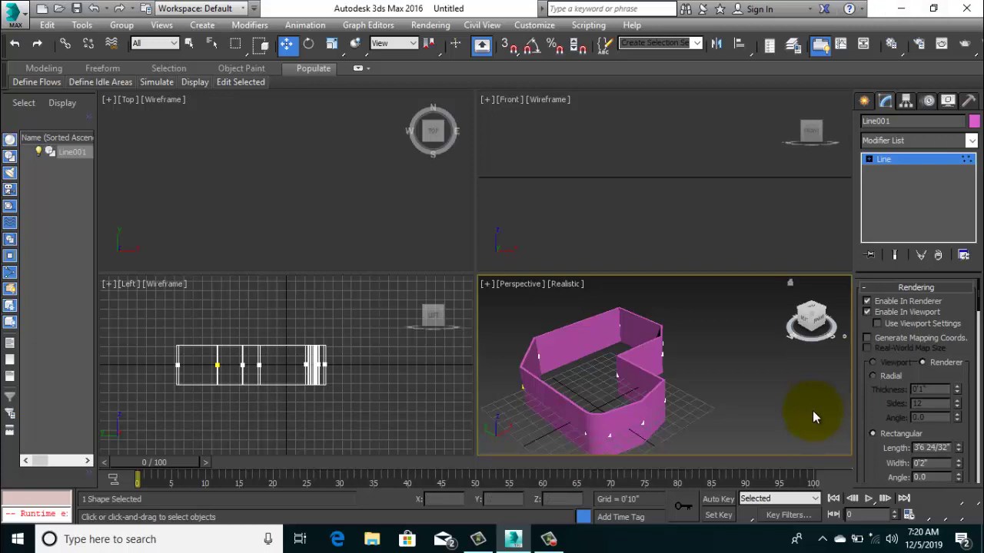
click(814, 418)
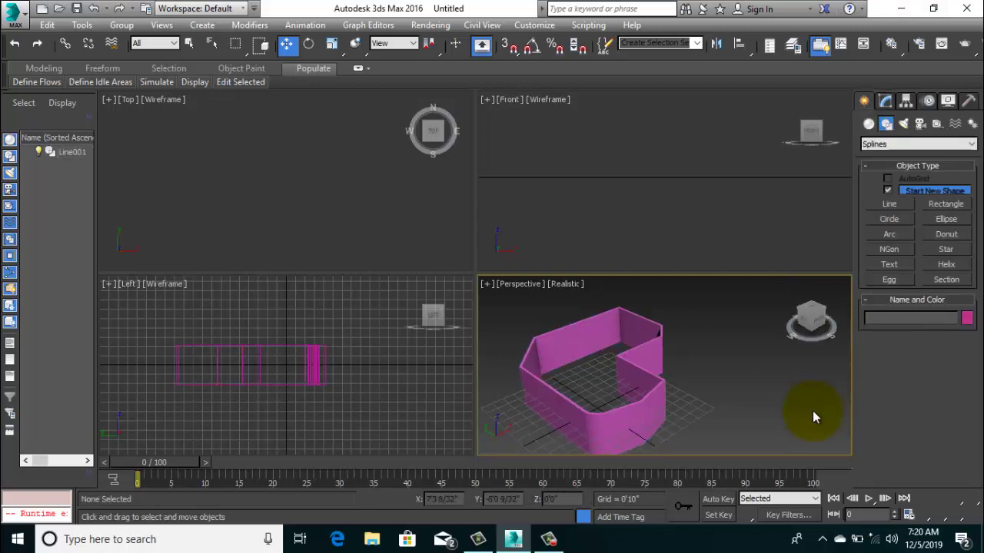
alt+middle_drag(814, 418, 815, 417)
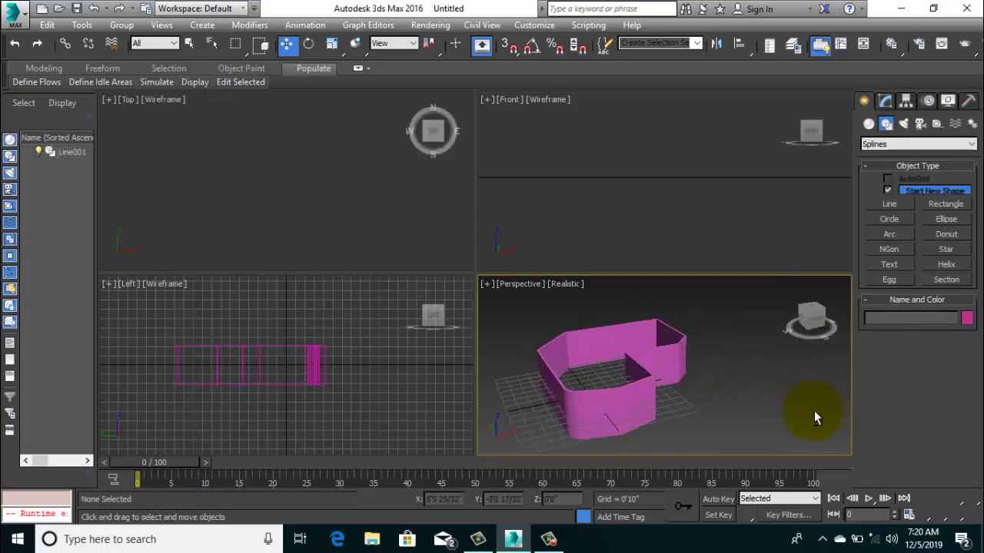
scroll(814, 418, up, 5)
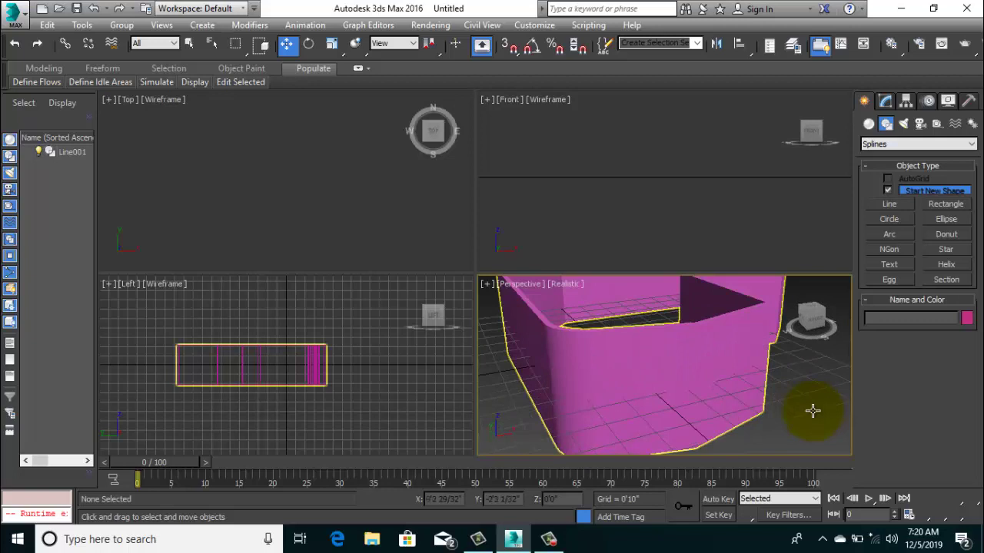
key(t)
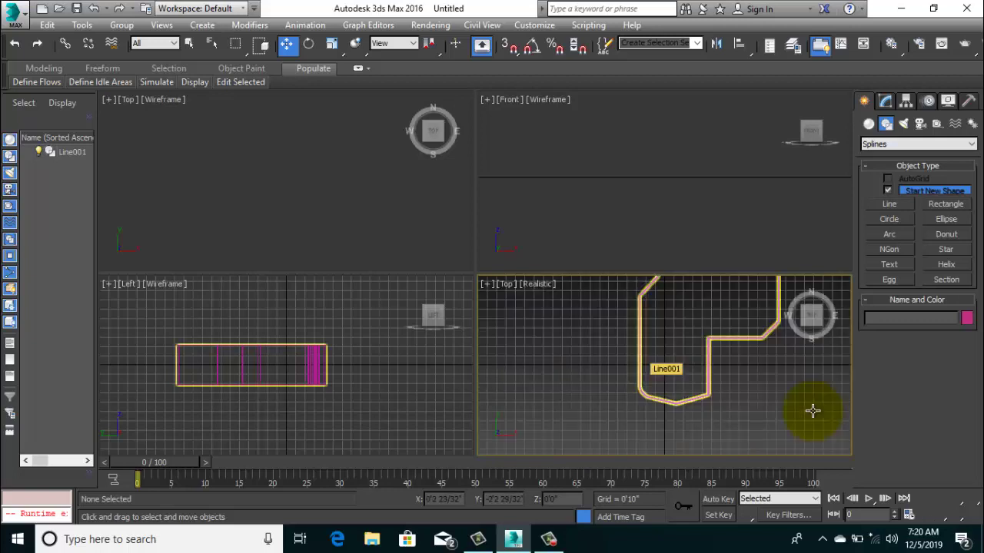
scroll(812, 411, down, 3)
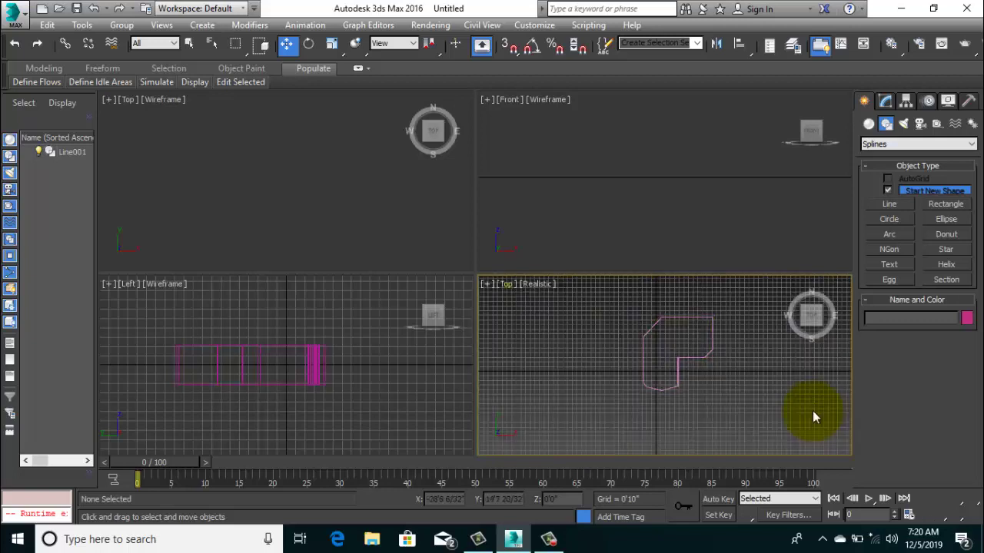
key(p)
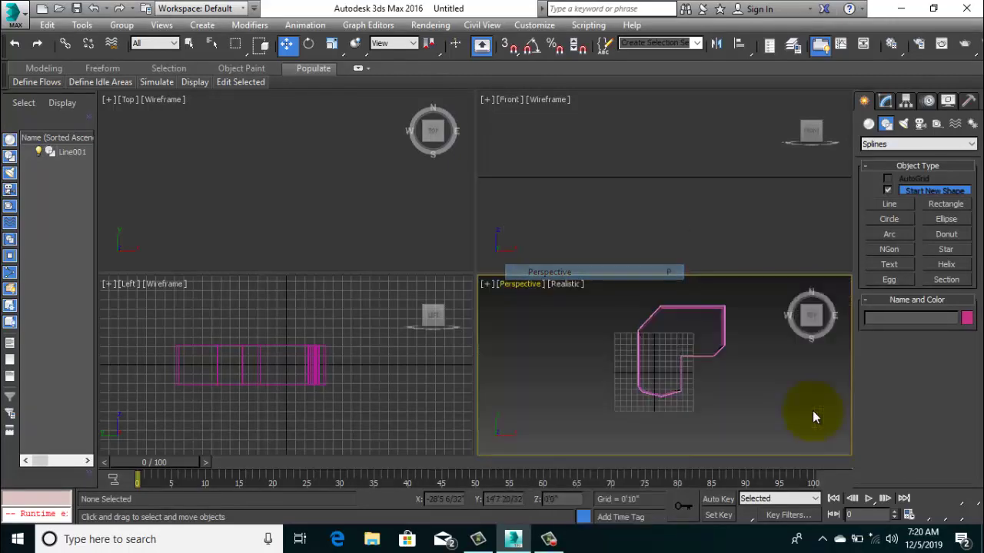
alt+middle_drag(813, 417, 812, 411)
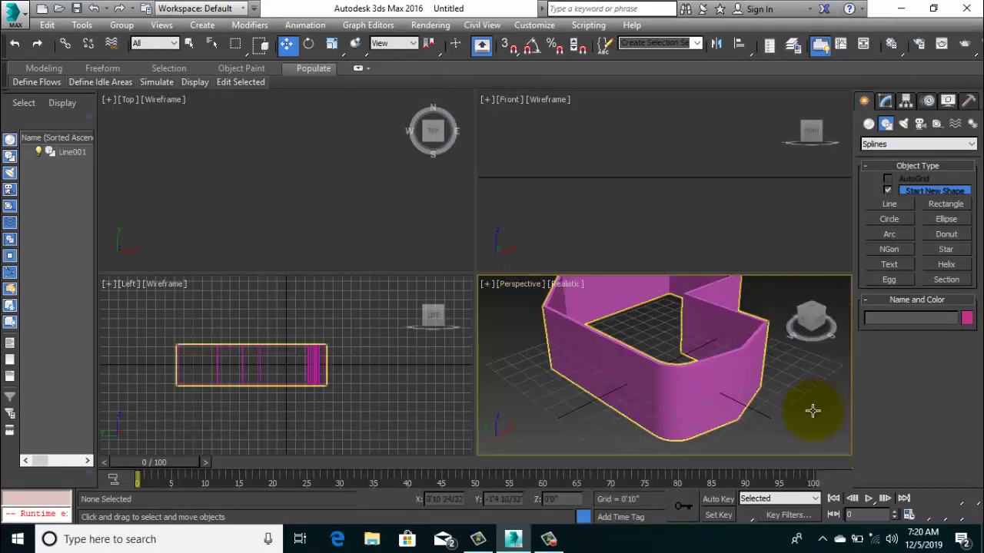
click(812, 411)
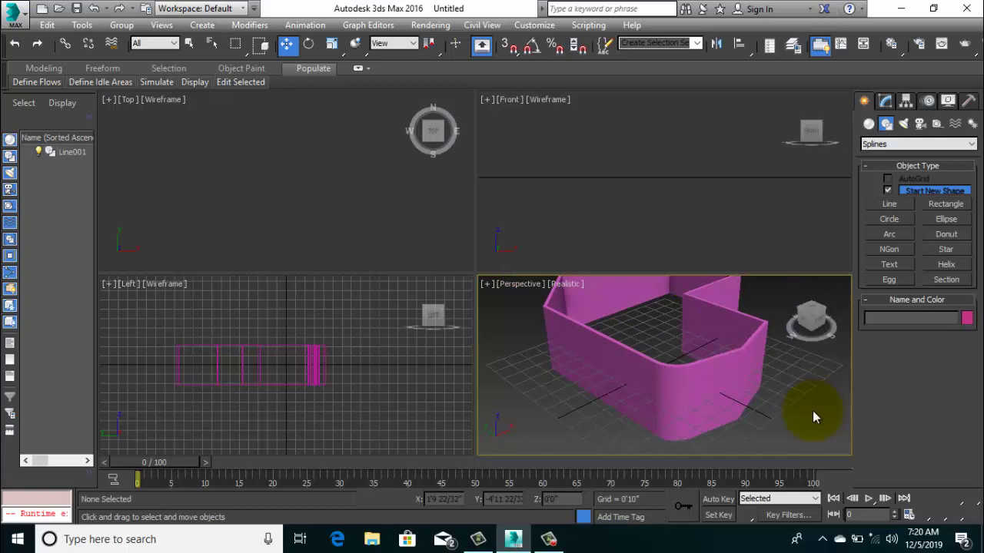
key(shift+z)
key(ctrl+z)
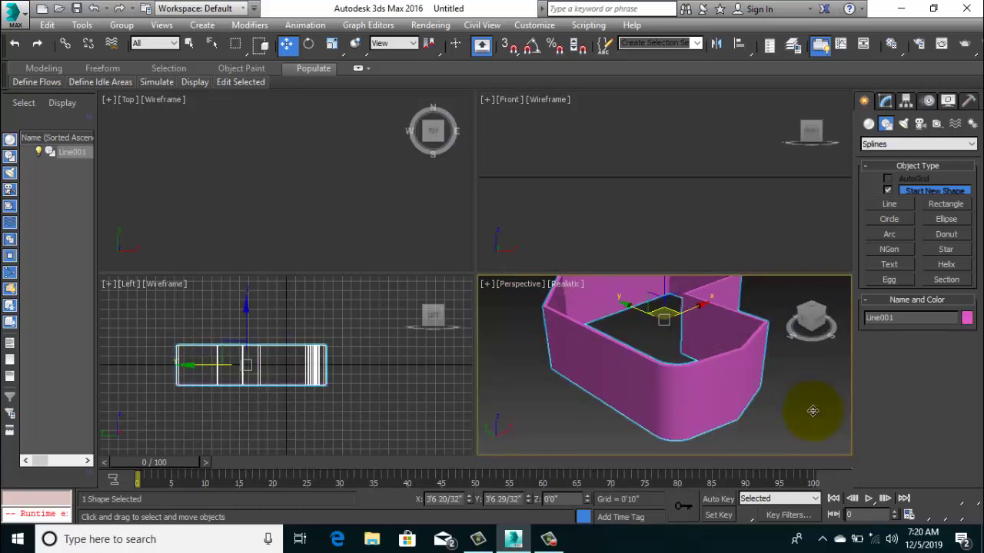
alt+middle_drag(812, 411, 812, 411)
scroll(812, 411, down, 3)
scroll(813, 411, down, 2)
scroll(812, 411, down, 2)
scroll(812, 411, up, 3)
scroll(813, 411, down, 1)
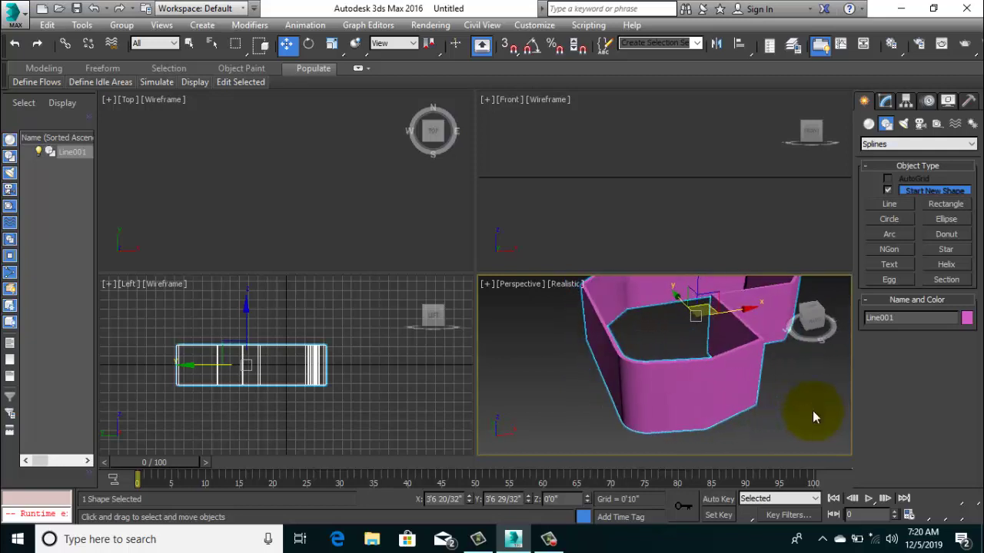
key(m)
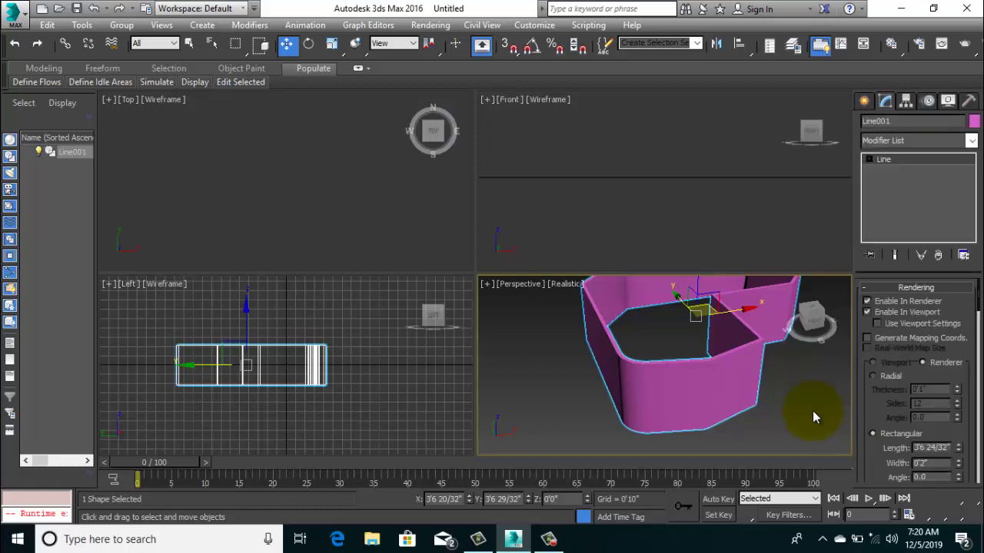
key(ctrl+z)
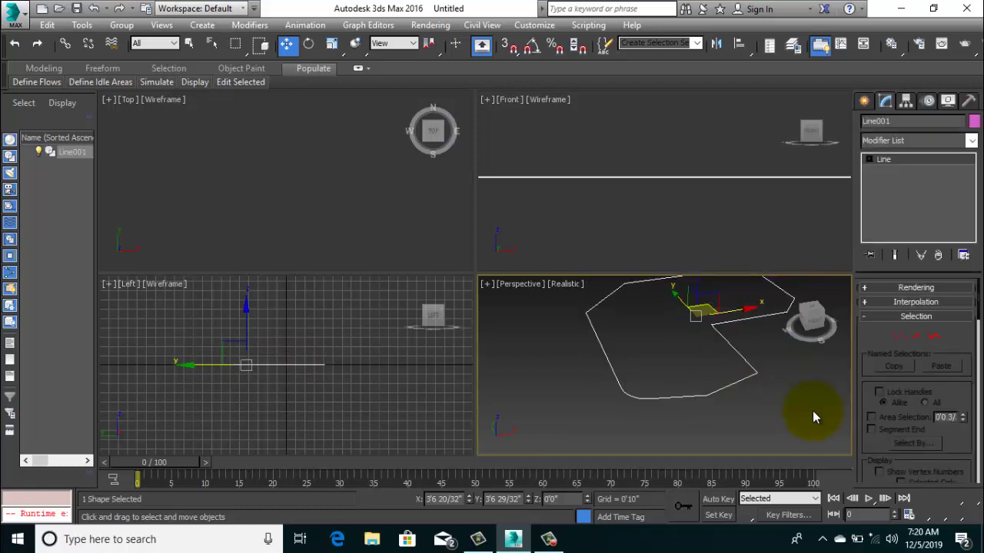
alt+middle_drag(815, 418, 815, 417)
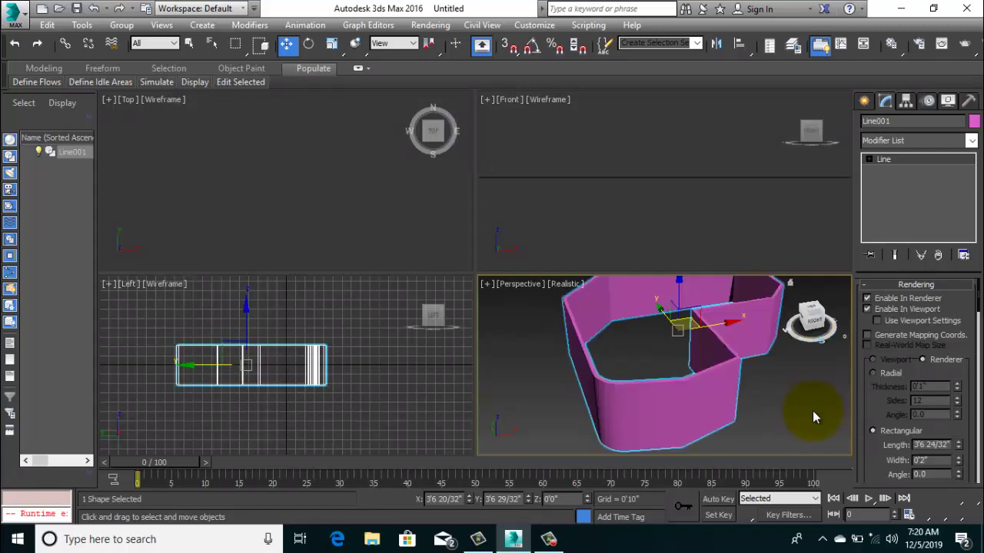
click(815, 418)
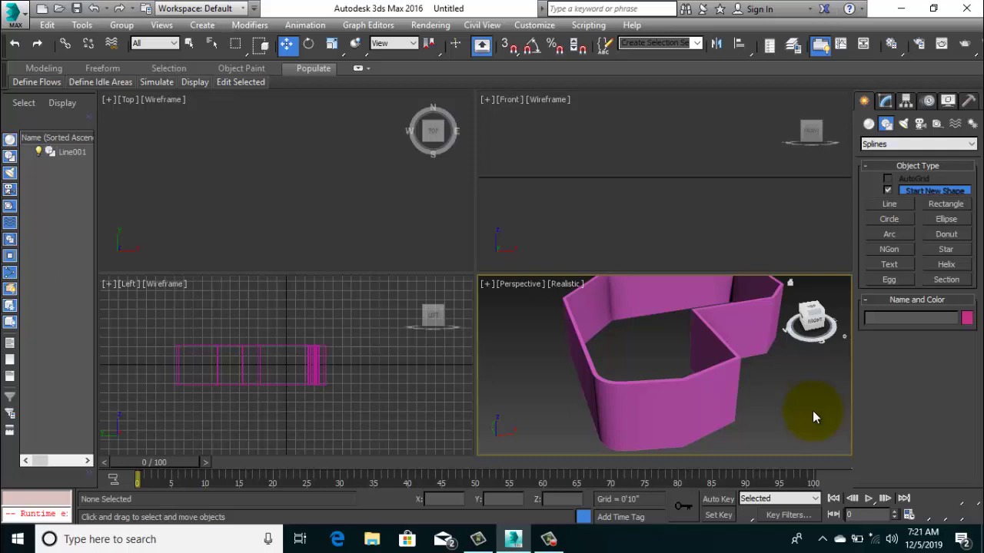
scroll(665, 181, up, 1)
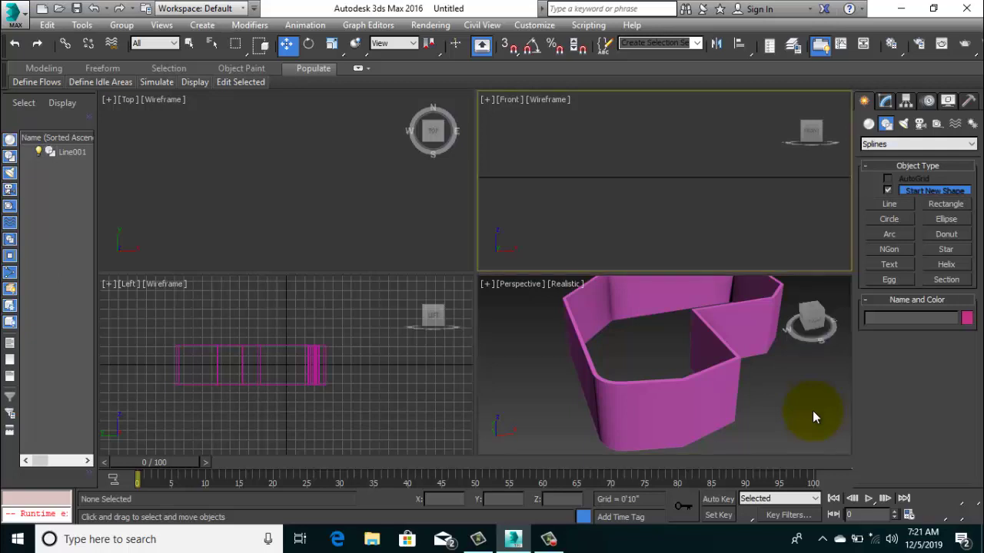
scroll(665, 180, up, 1)
scroll(665, 180, up, 2)
scroll(665, 181, up, 2)
key(z)
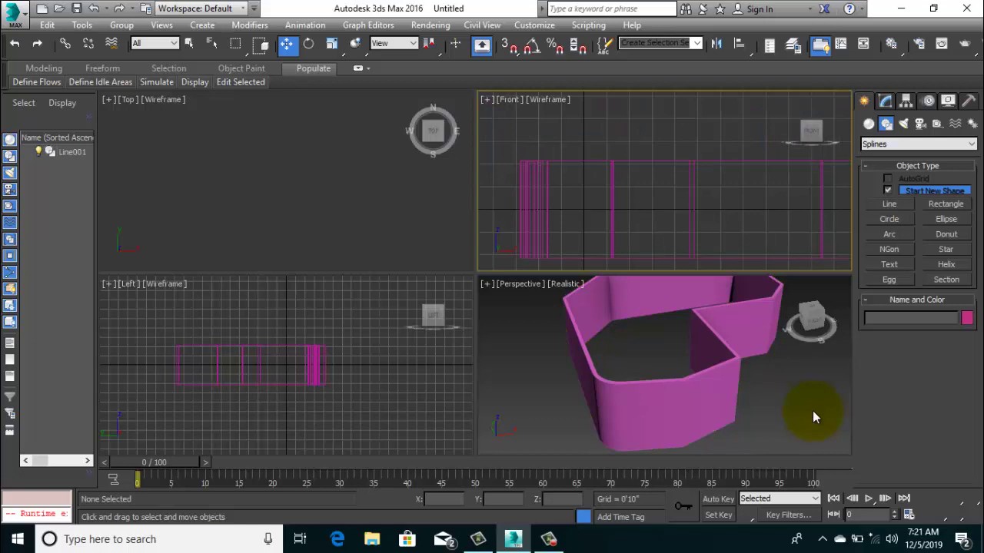
click(286, 180)
scroll(285, 181, up, 3)
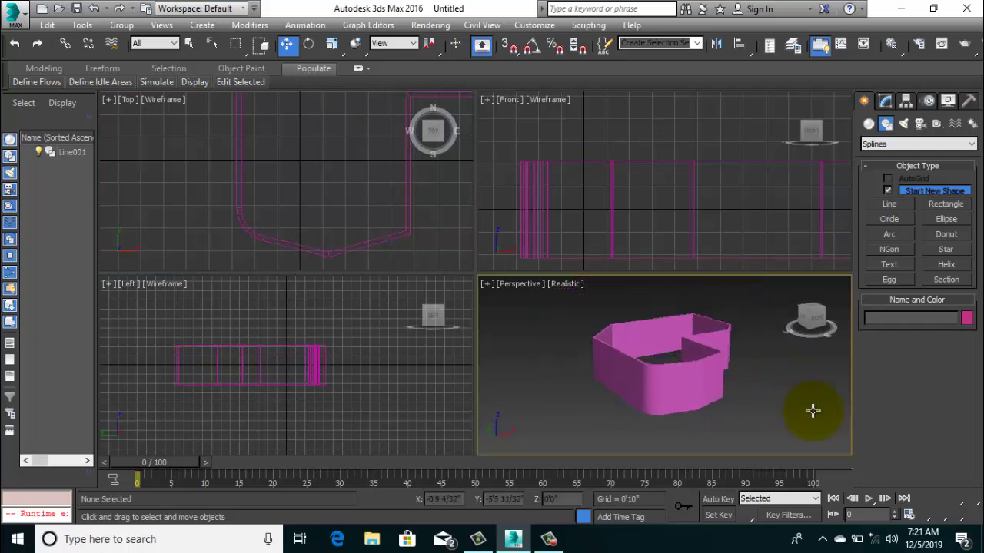
click(687, 377)
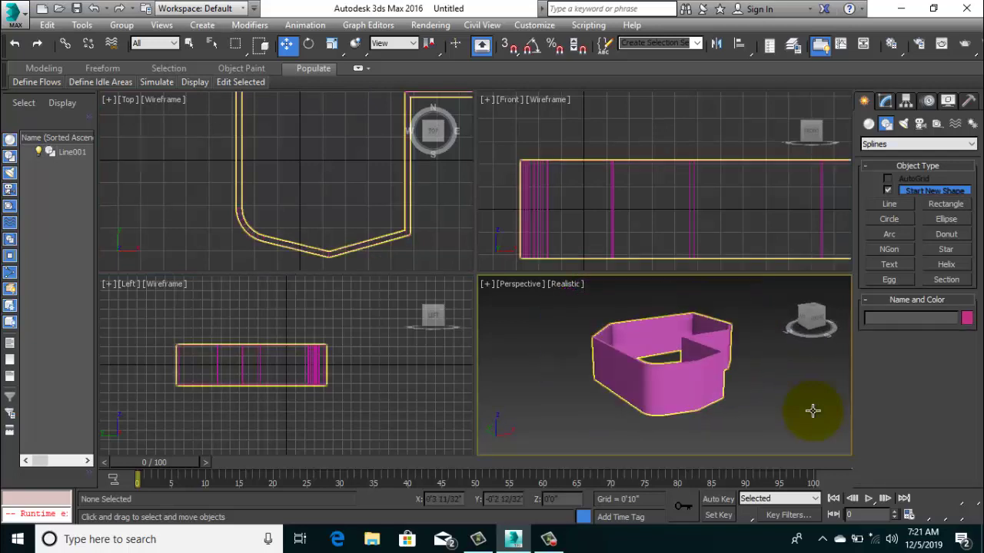
key(z)
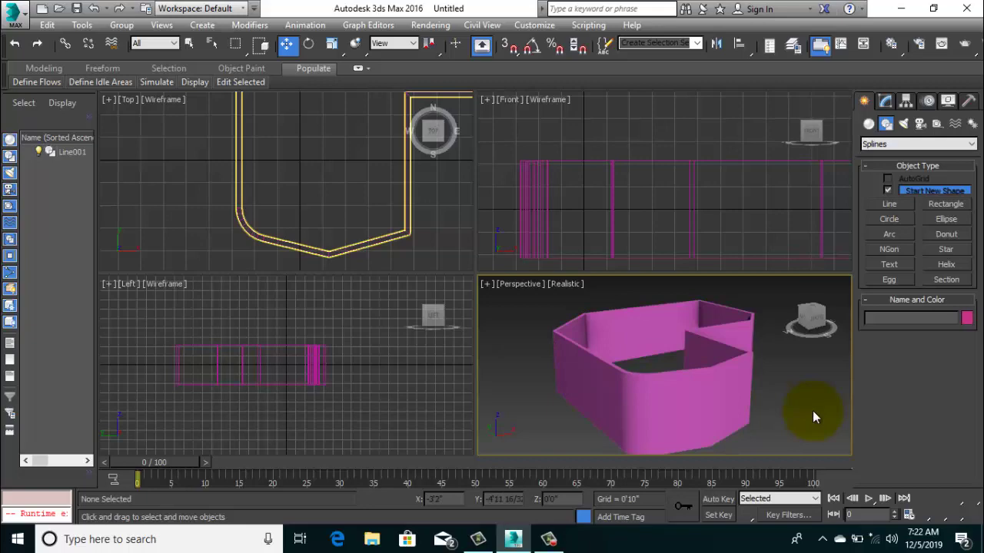
key(F9)
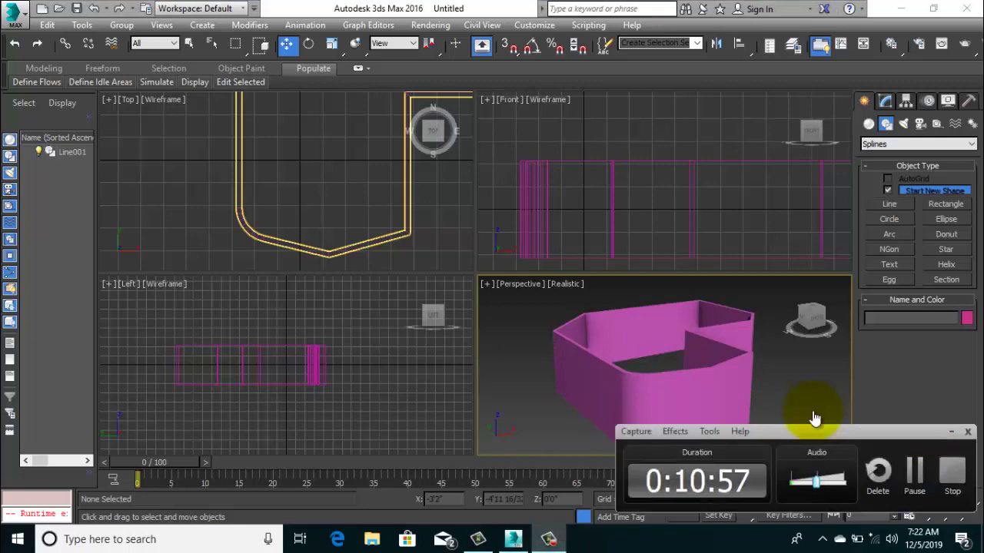